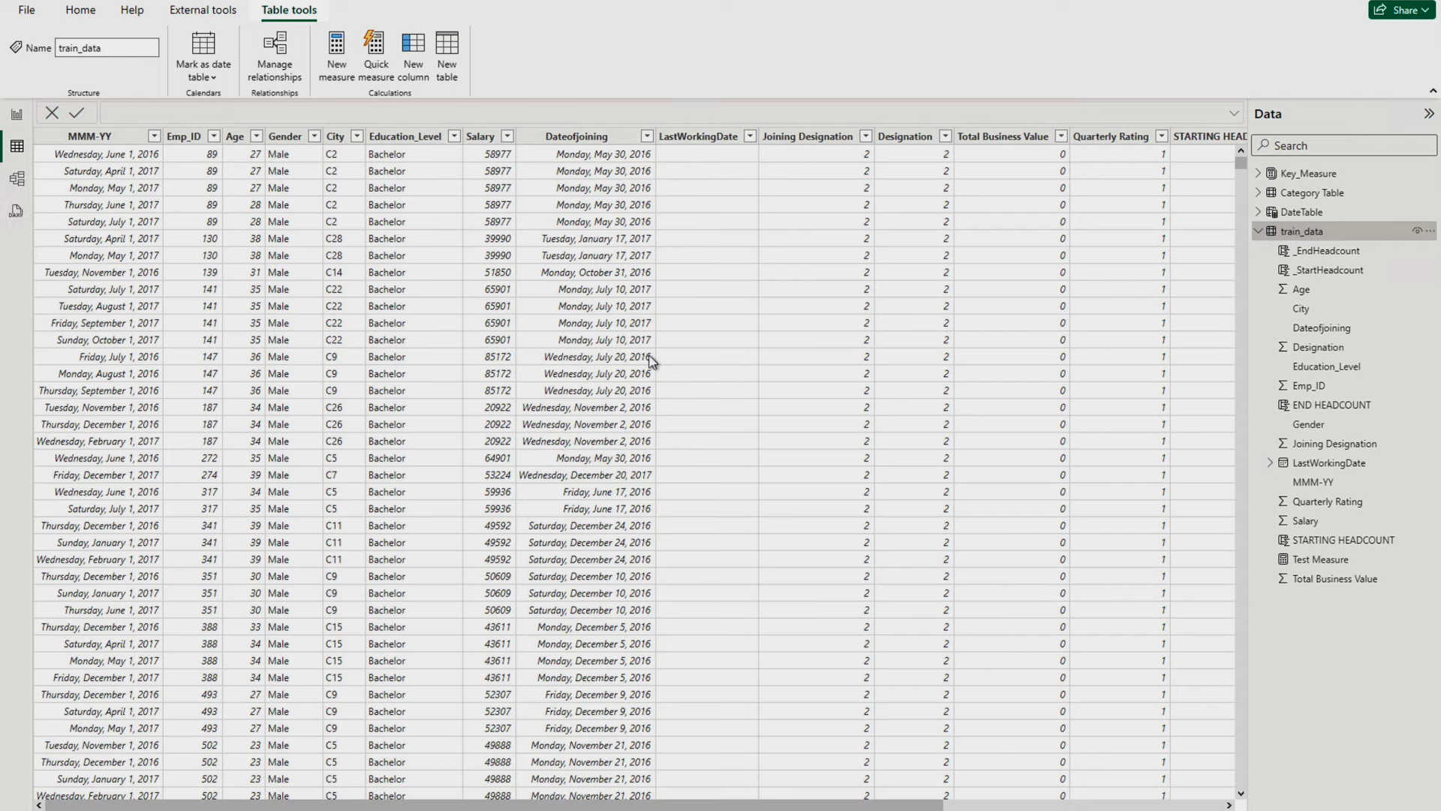
- Look through the columns and rows of the train_data table and view the DateTable definition
{"action": "scroll", "coordinate": [651, 361], "scroll_direction": "right", "scroll_amount": 5}
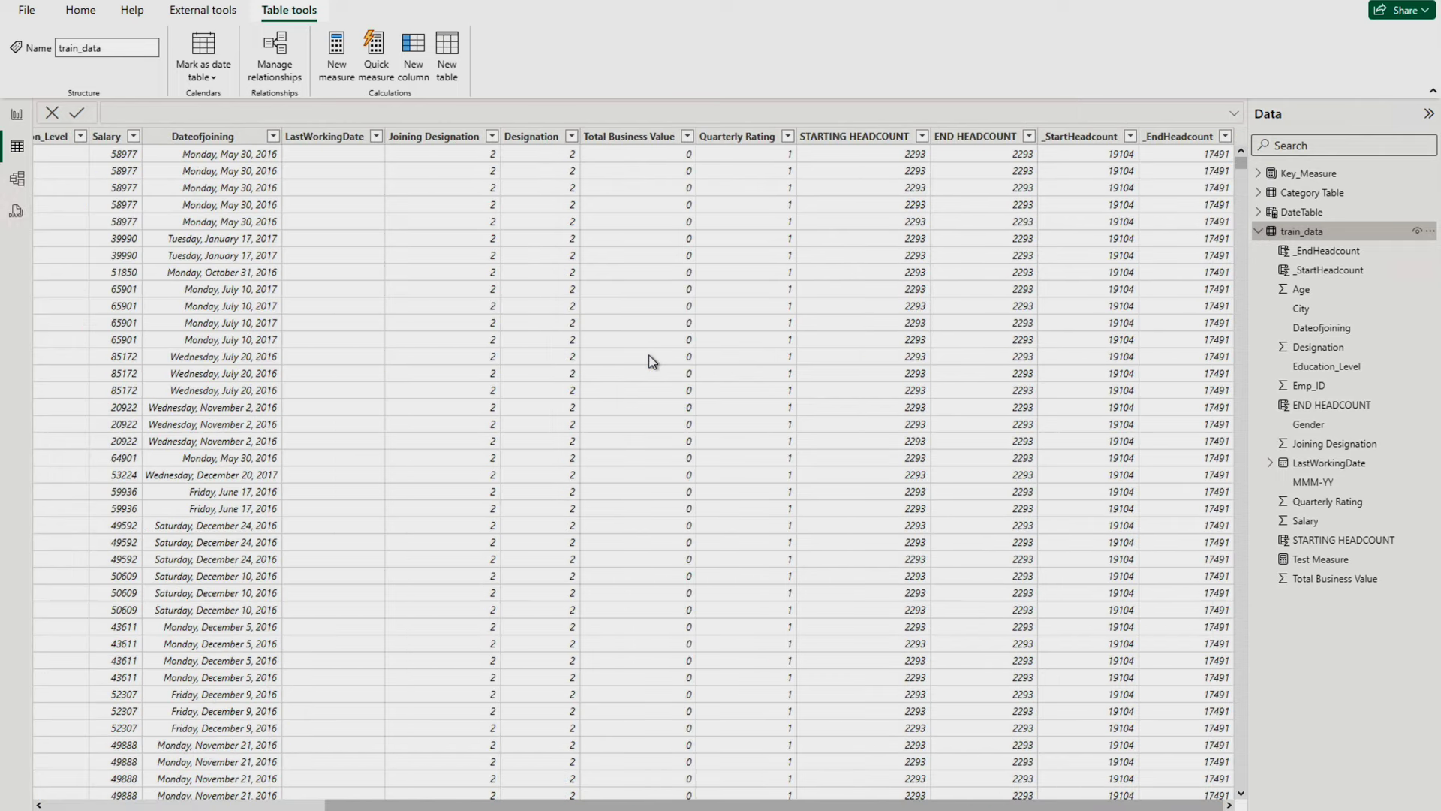
{"action": "scroll", "coordinate": [1249, 234], "scroll_direction": "down", "scroll_amount": 10}
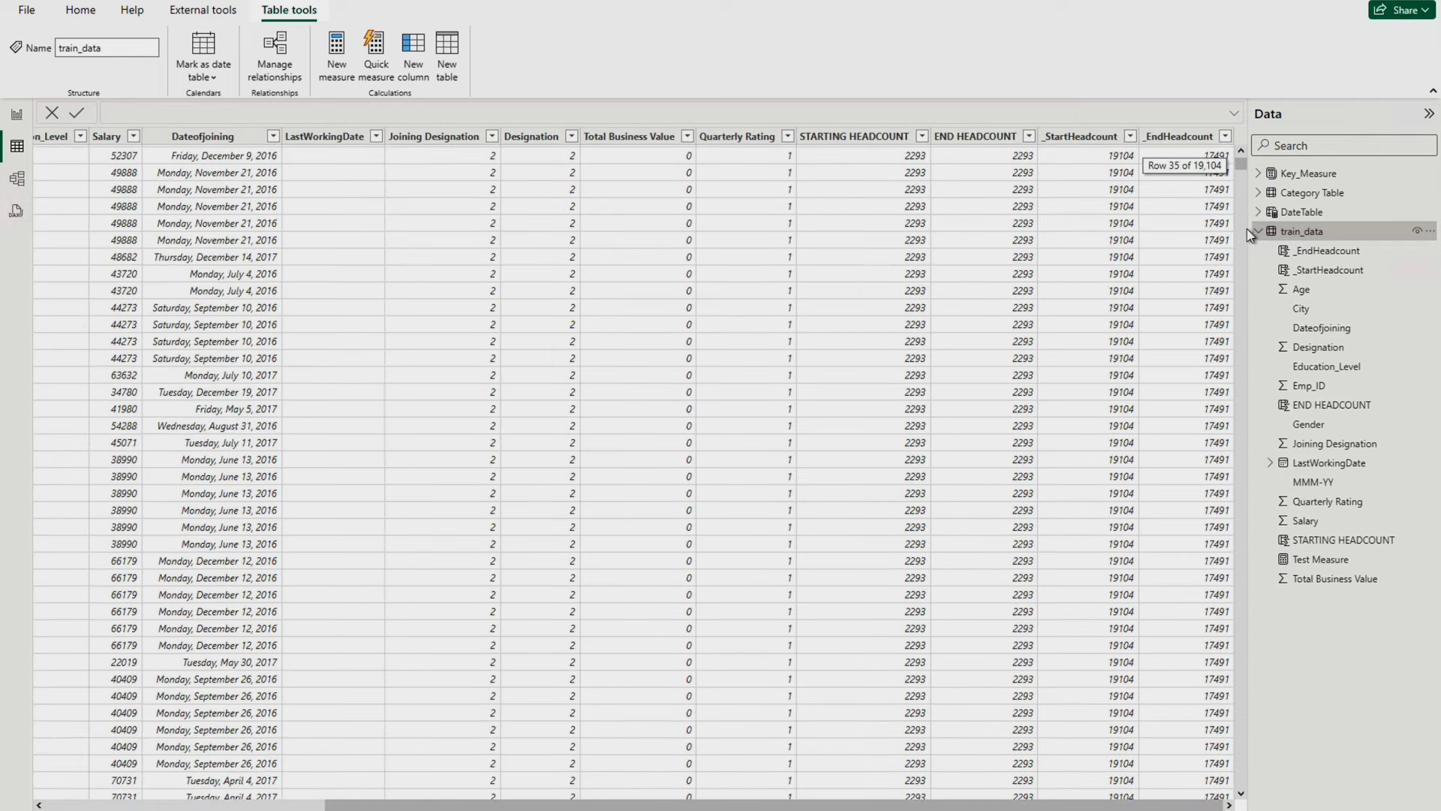
{"action": "left_click", "coordinate": [1301, 212]}
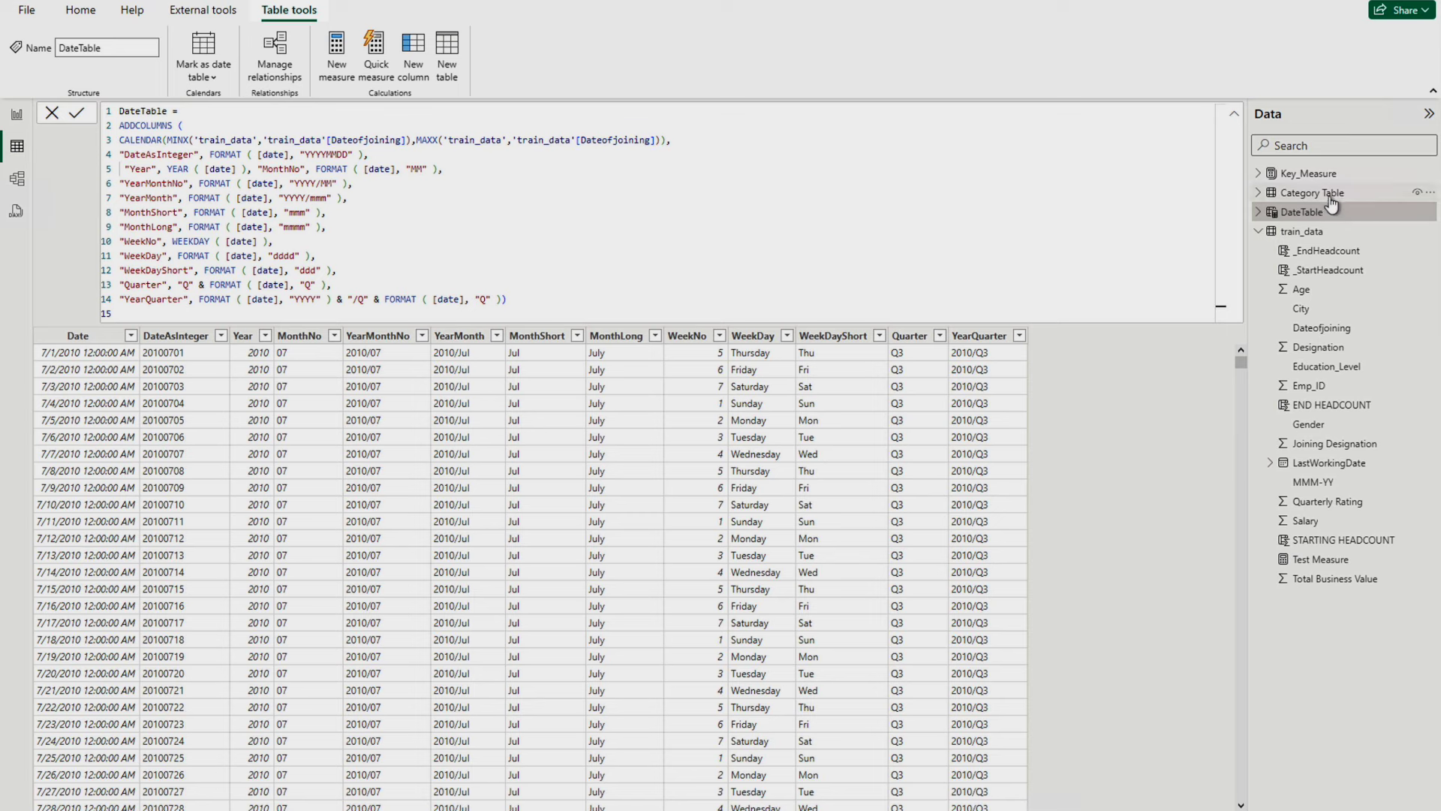
- Review the formulas of the All Employees, End Count, End Headcount, Net and Start Headcount measures in Key_Measure
{"action": "left_click", "coordinate": [1307, 177]}
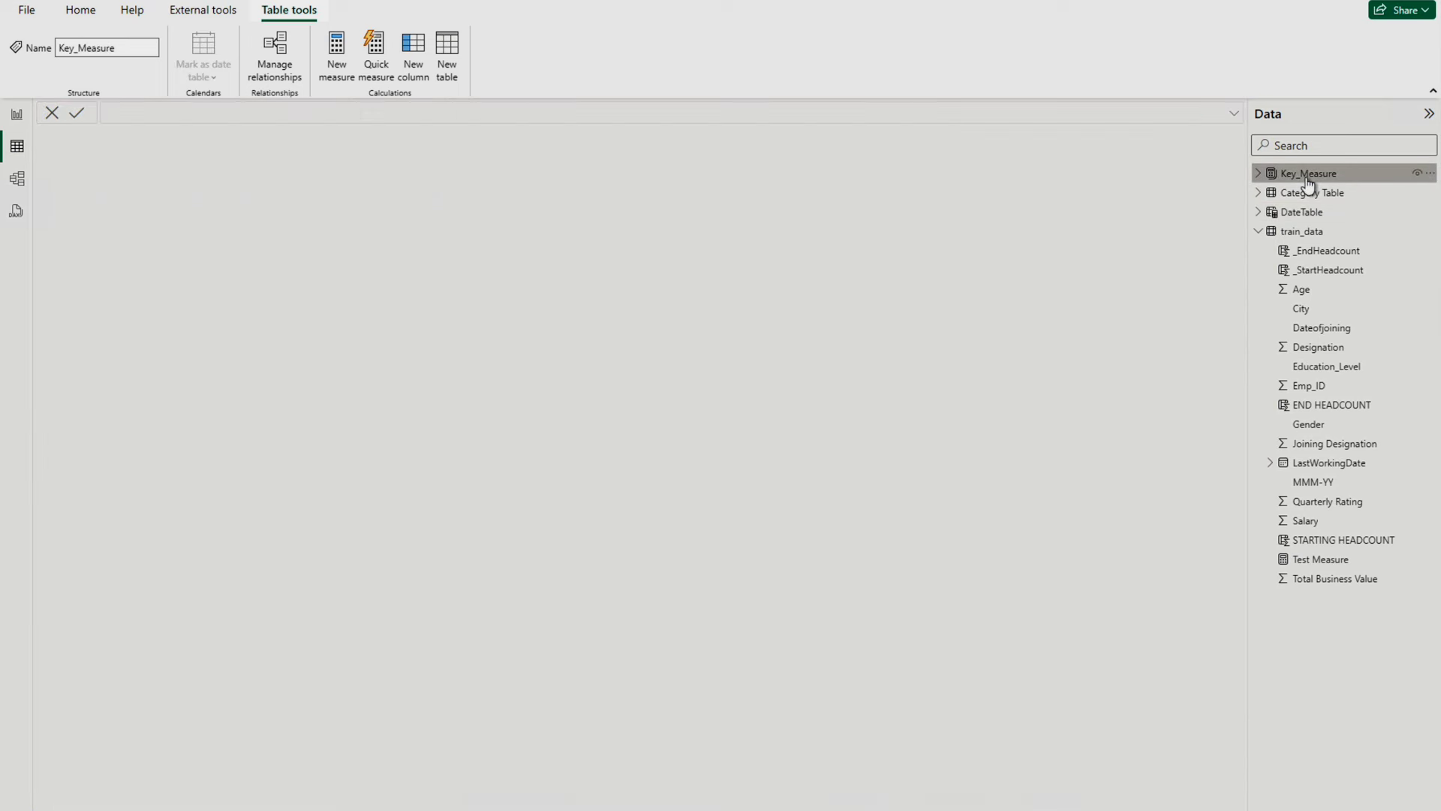
{"action": "left_click", "coordinate": [1259, 173]}
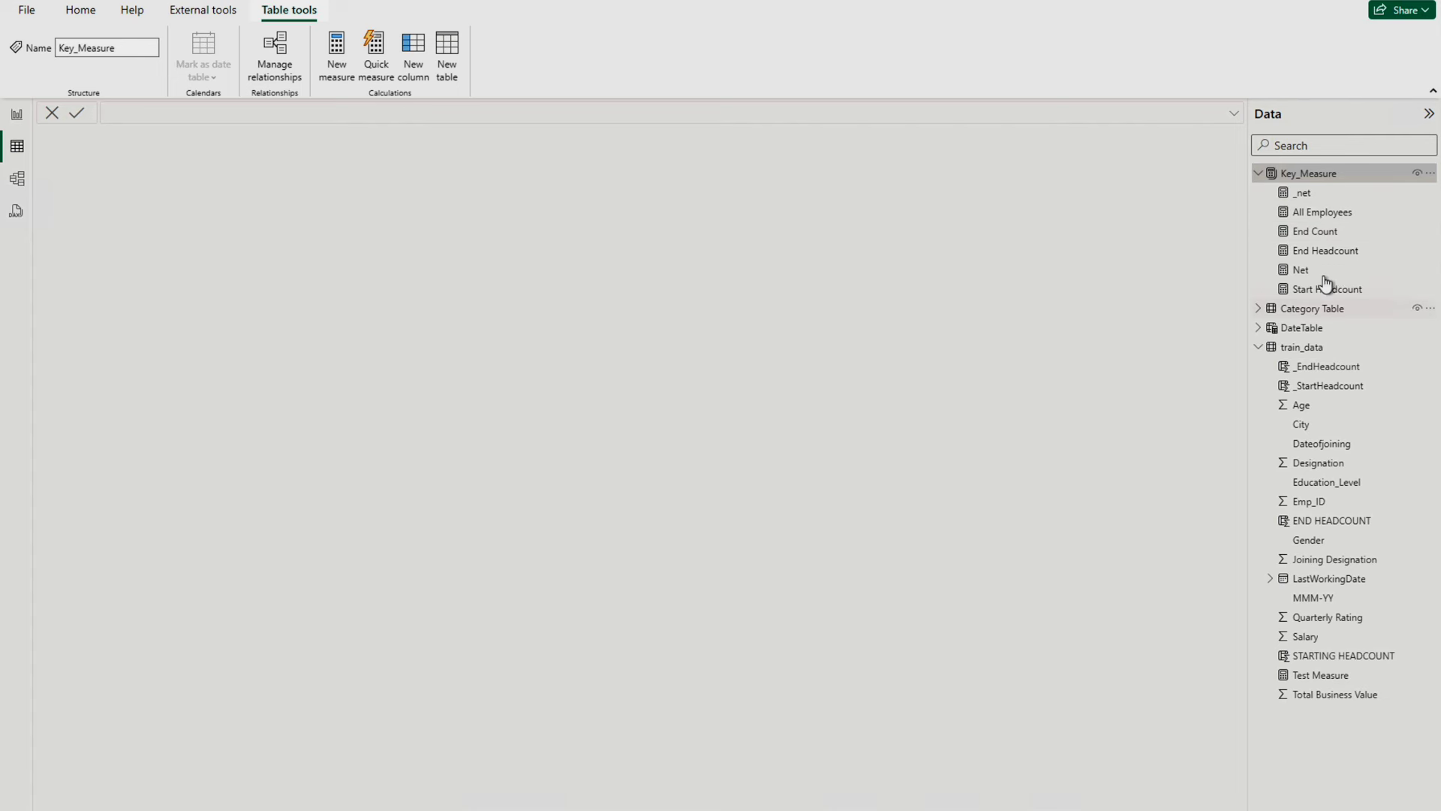
{"action": "left_click", "coordinate": [1327, 214]}
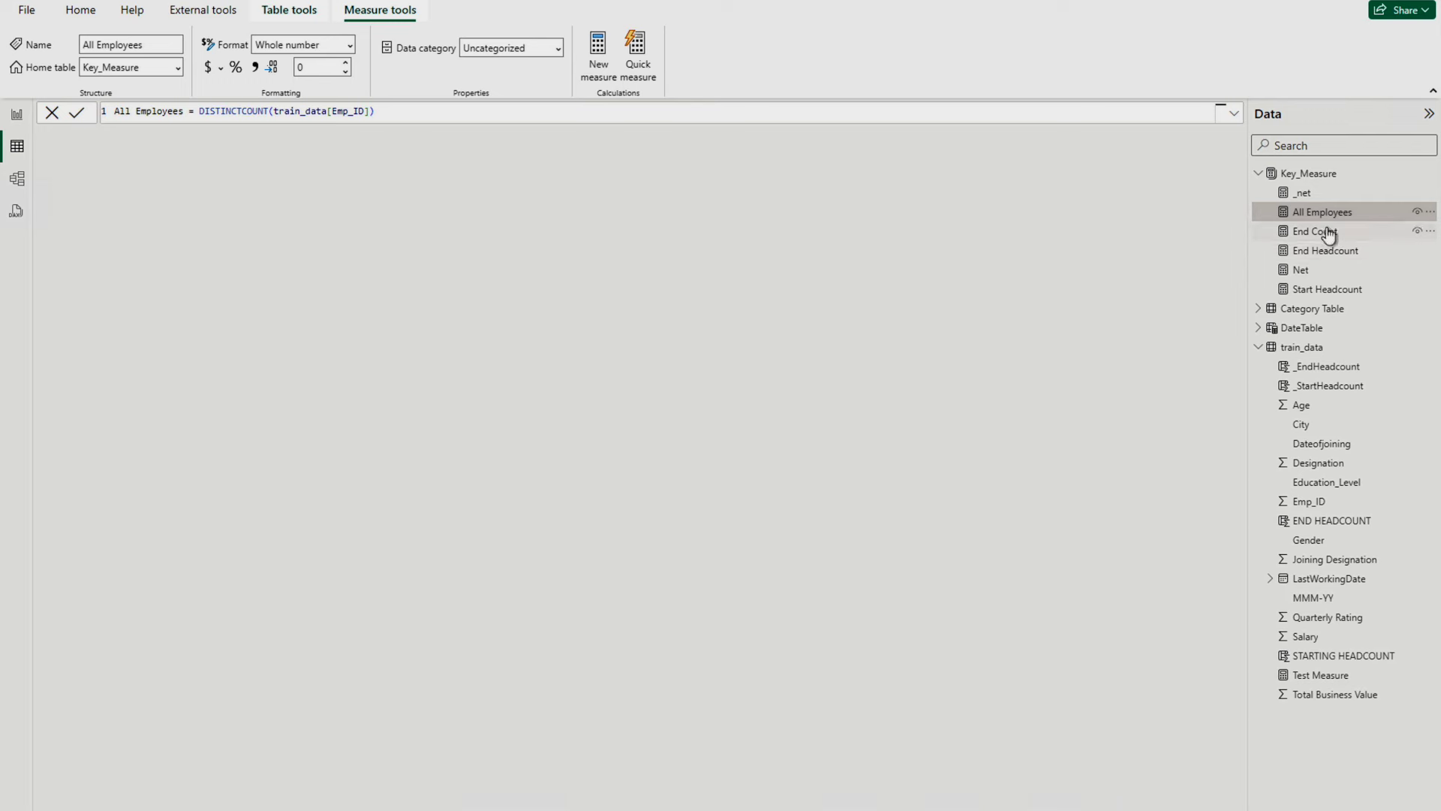
{"action": "left_click", "coordinate": [1328, 235]}
{"action": "left_click", "coordinate": [1330, 254]}
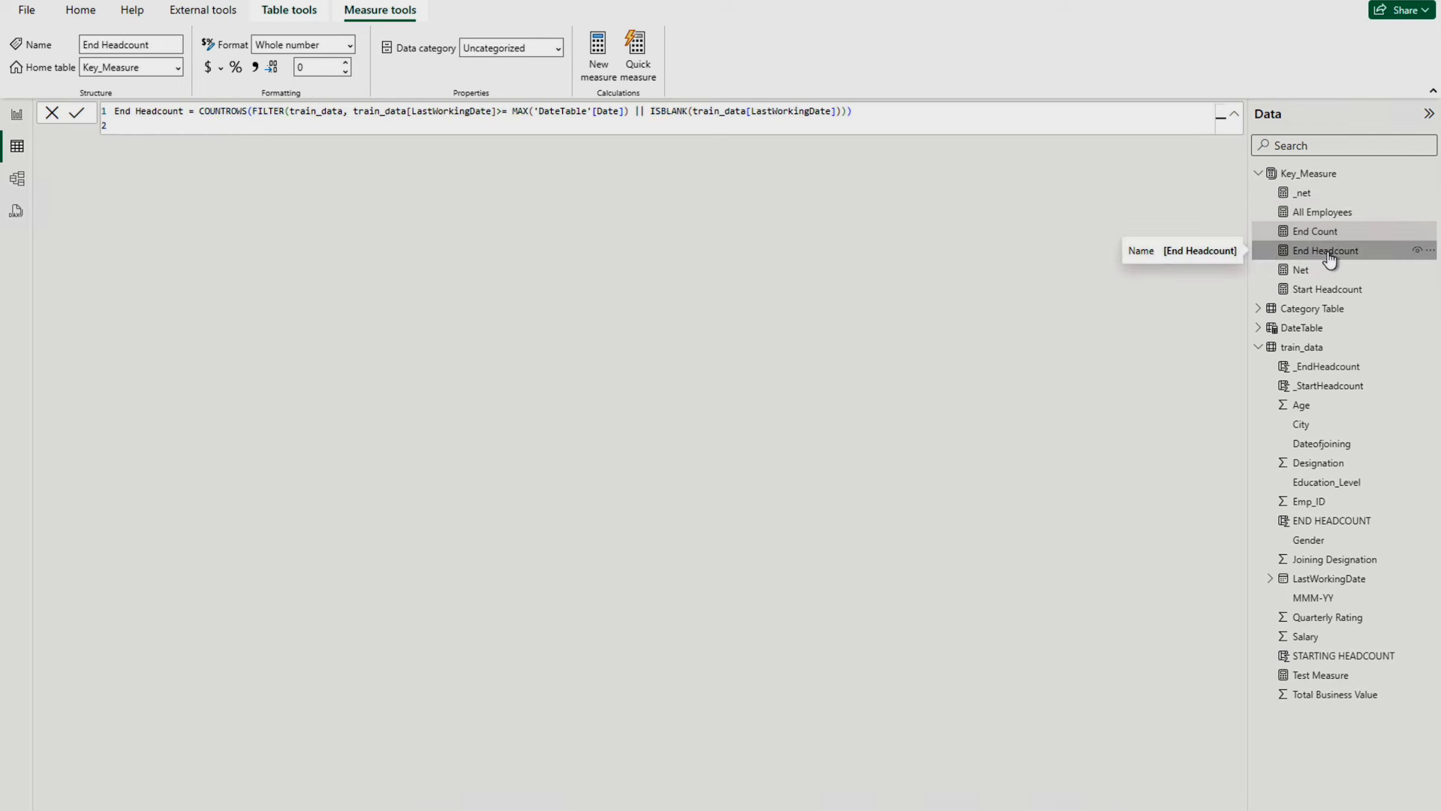
{"action": "left_click", "coordinate": [1303, 272]}
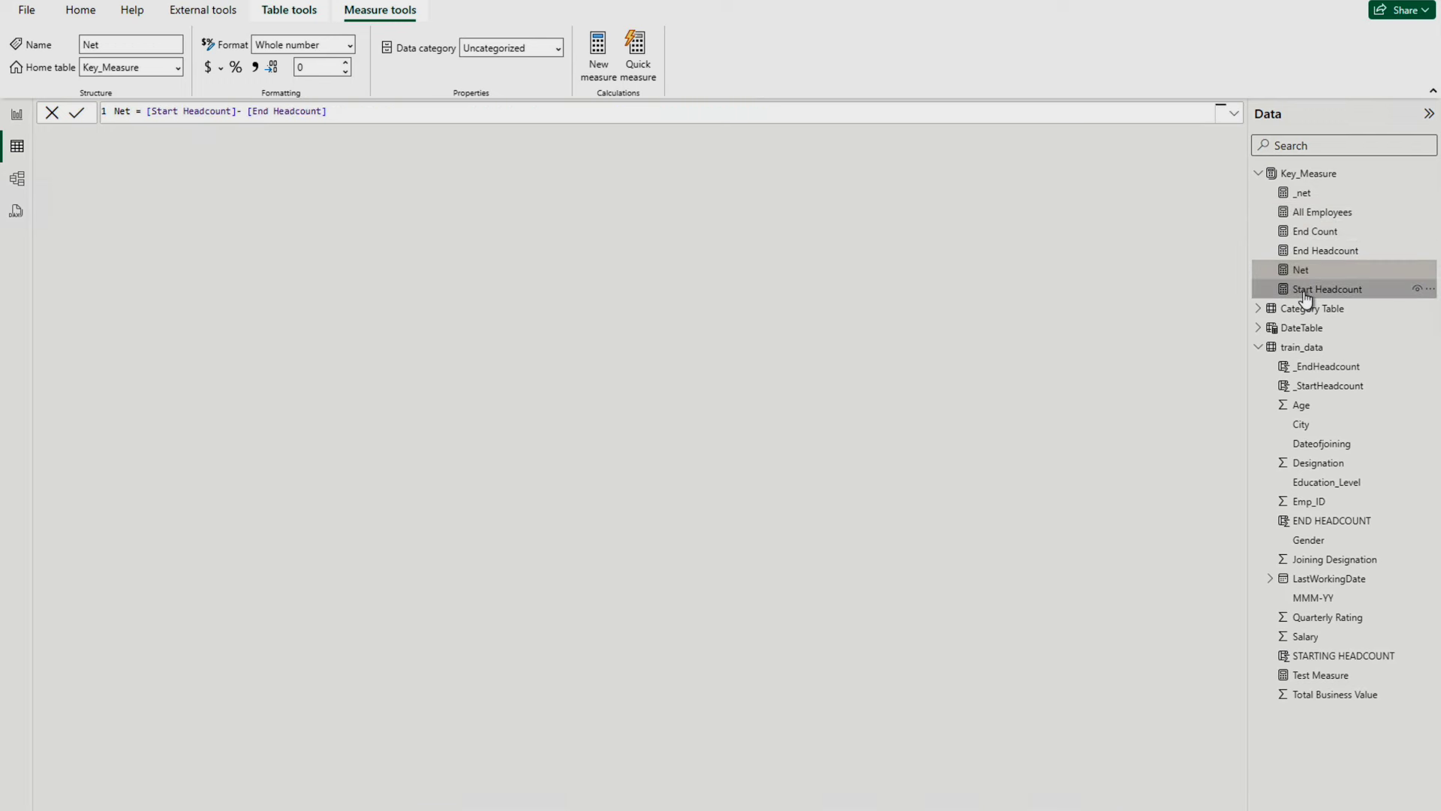
{"action": "left_click", "coordinate": [1306, 293]}
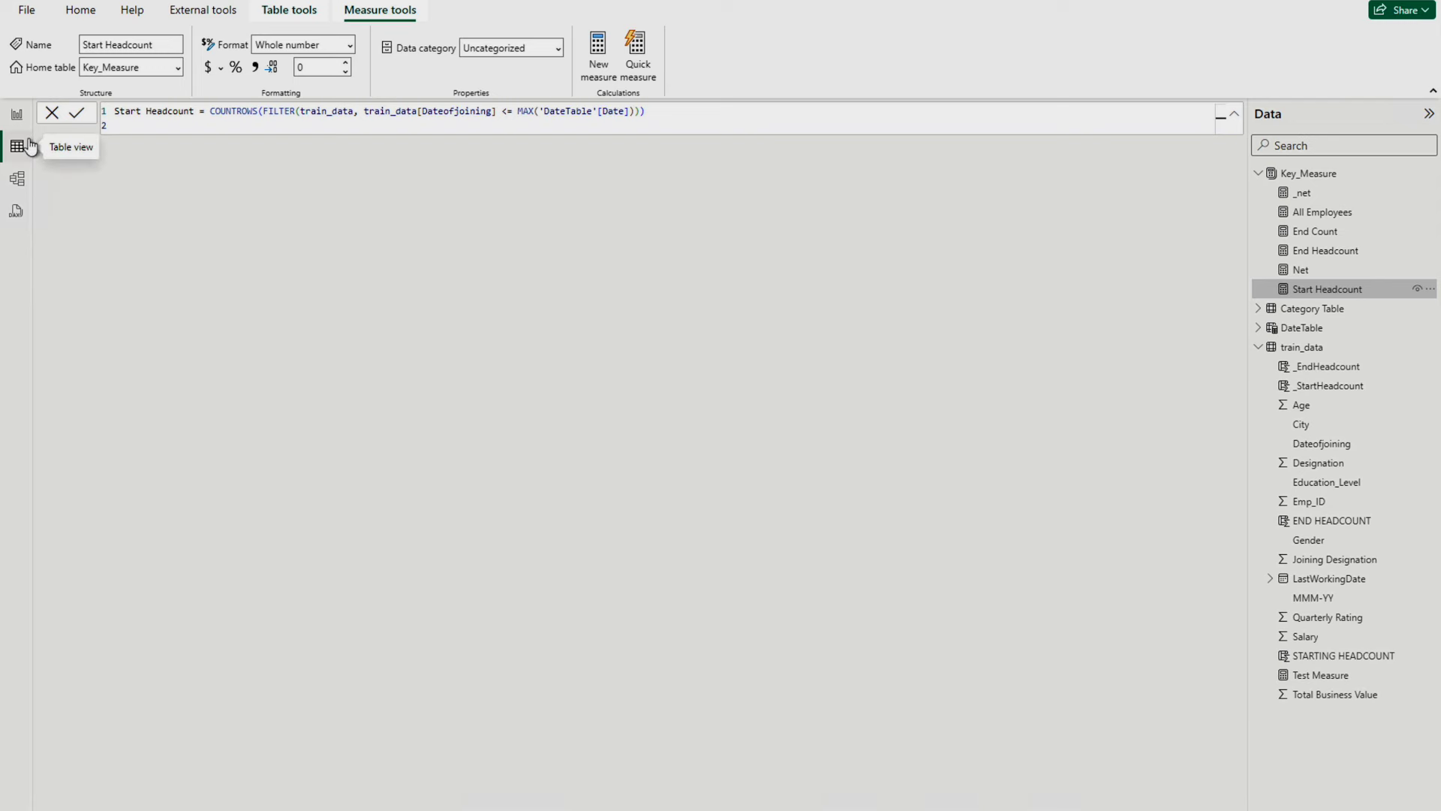
- Add a blank page to the report and show the formatting options and data fields beside it
{"action": "left_click", "coordinate": [16, 114]}
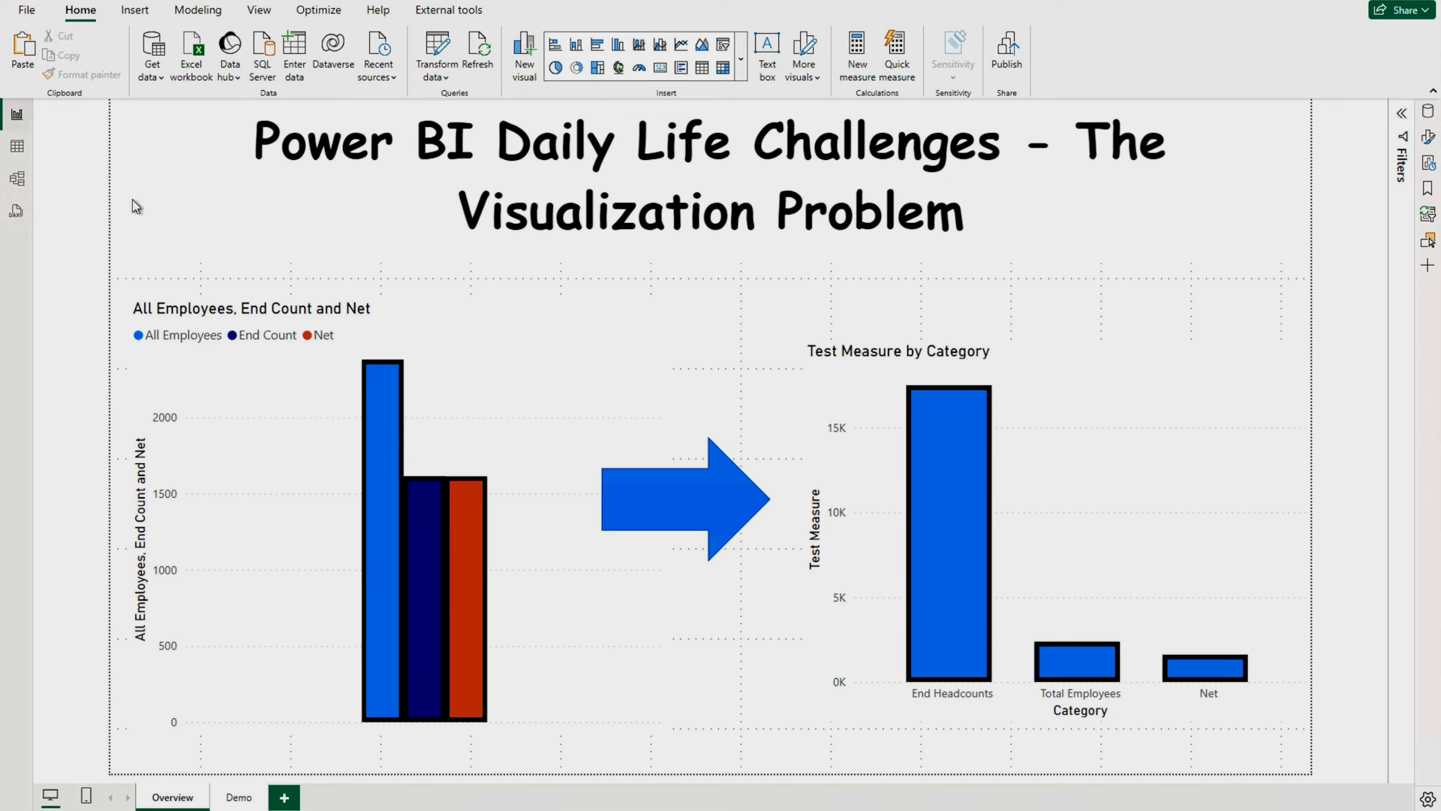
{"action": "left_click", "coordinate": [283, 797]}
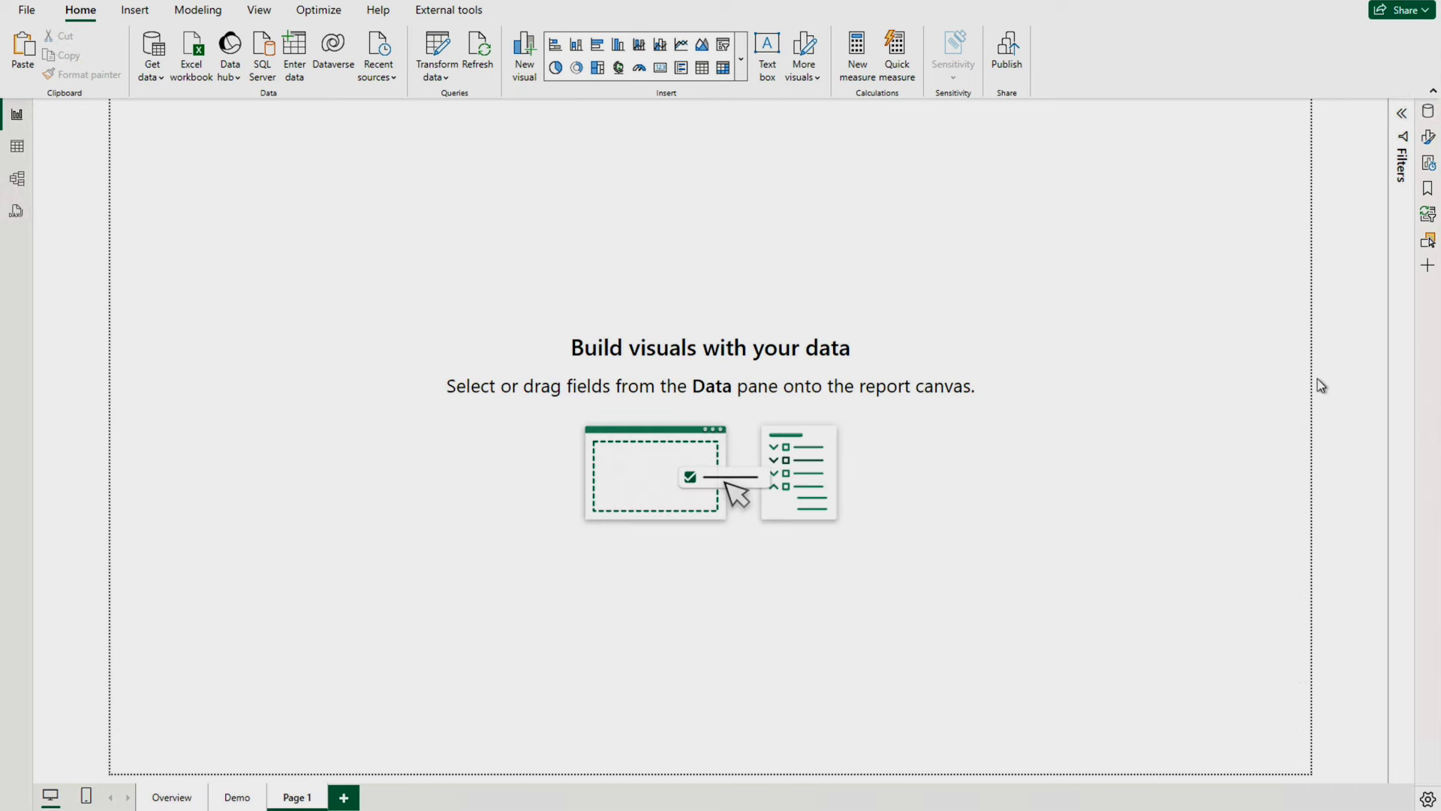
{"action": "left_click", "coordinate": [1429, 137]}
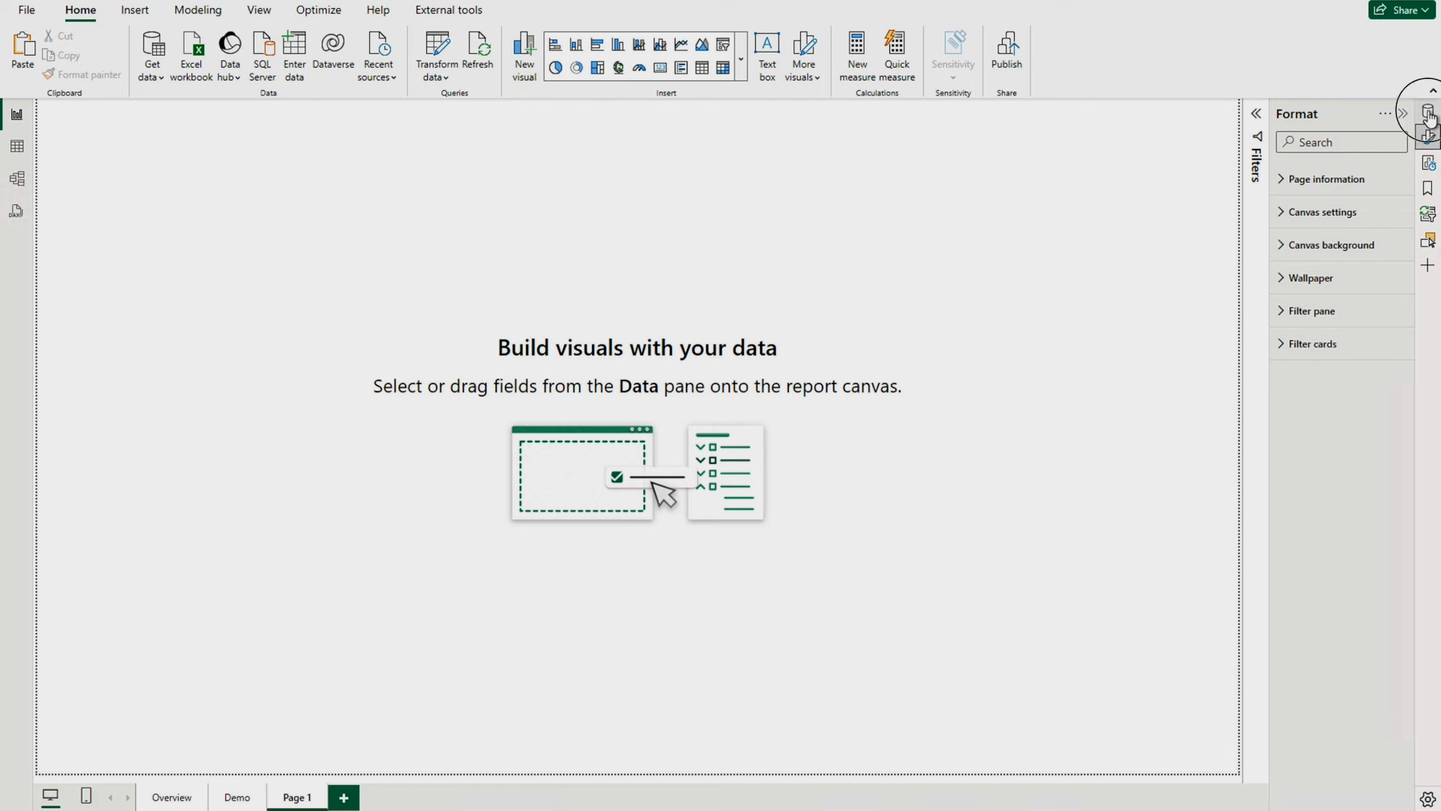
{"action": "left_click", "coordinate": [1428, 111]}
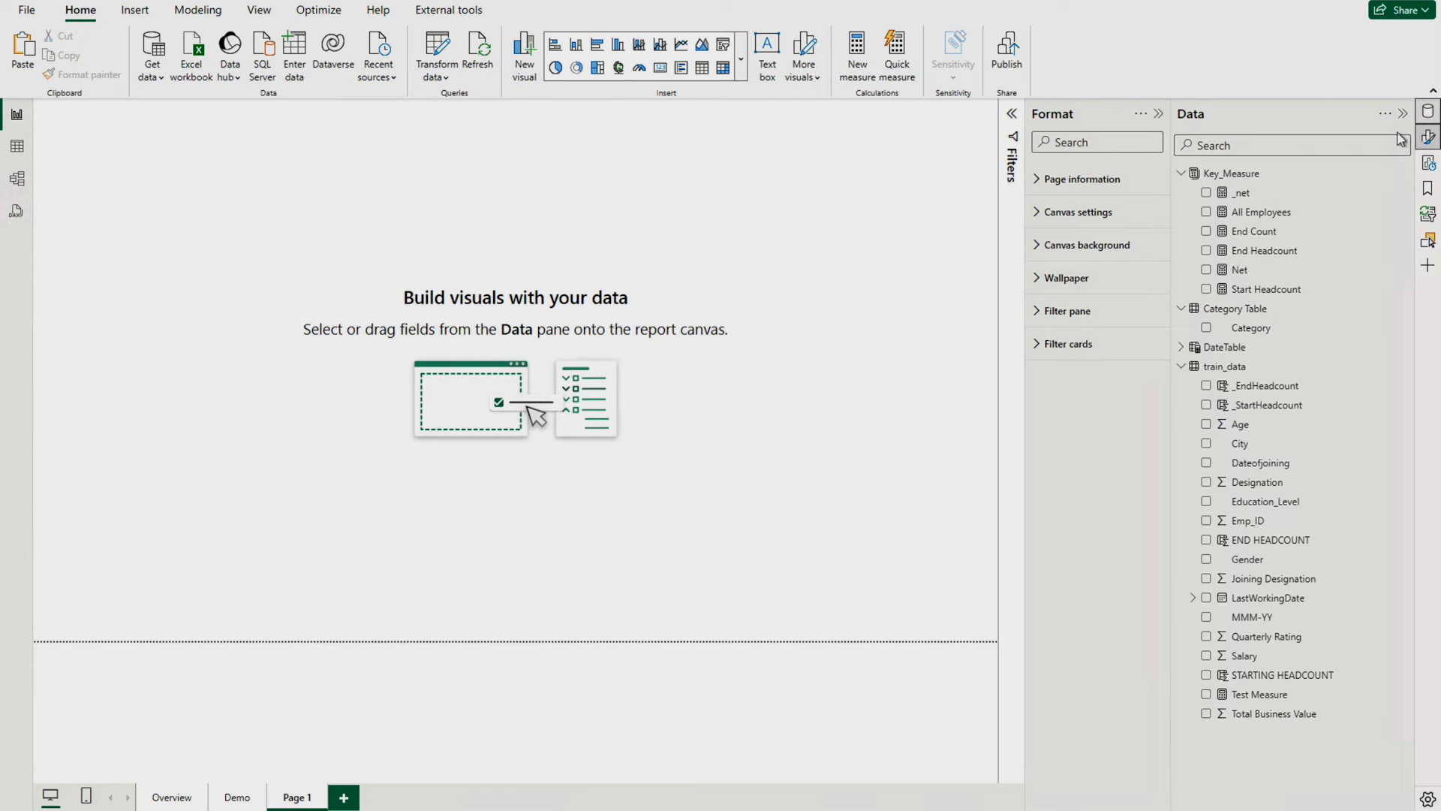
- Build a clustered column chart from the Net, Start Headcount and All Employees measures and enlarge it on the page
{"action": "left_click_drag", "start_coordinate": [1238, 270], "coordinate": [1159, 293]}
{"action": "left_click", "coordinate": [1206, 270]}
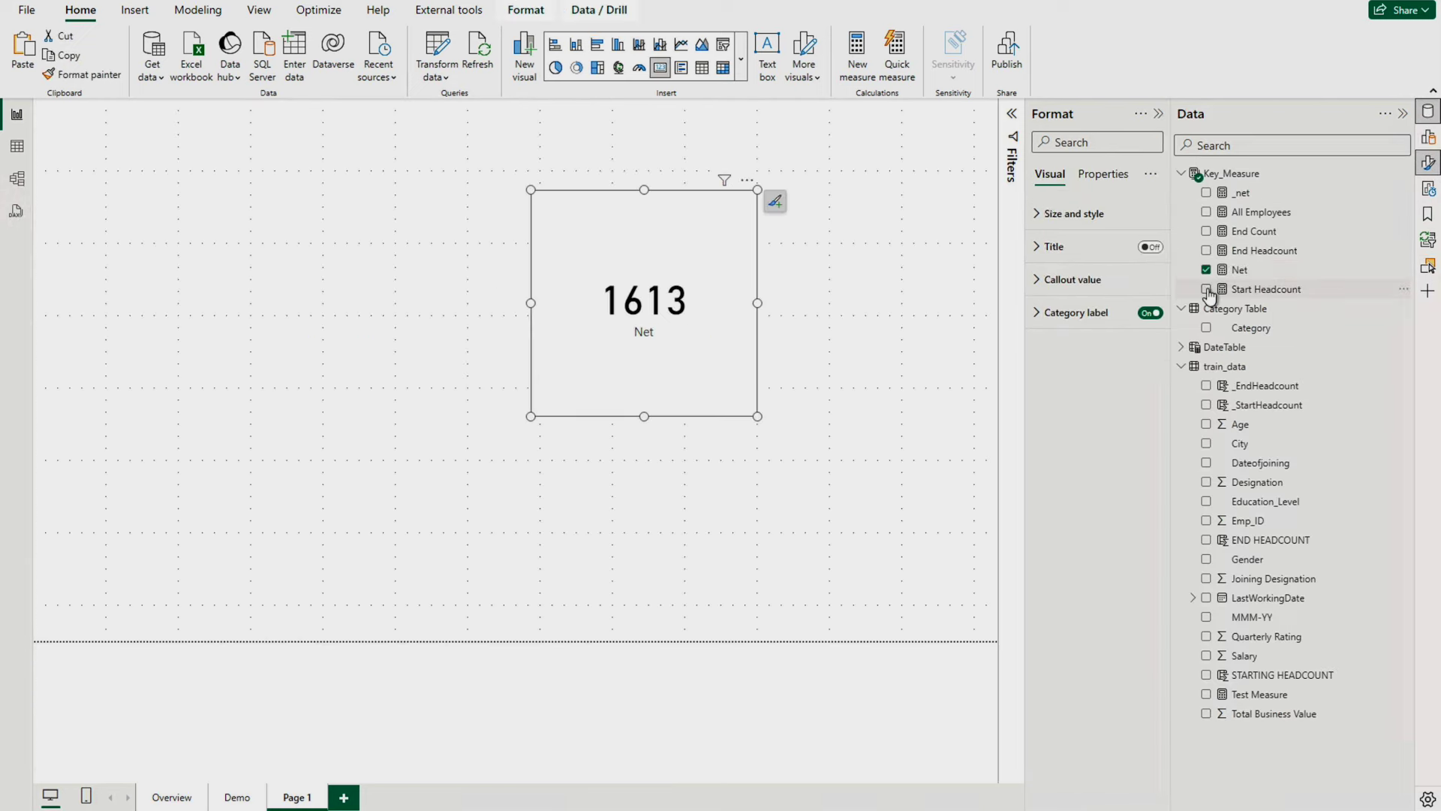
{"action": "left_click", "coordinate": [1206, 289]}
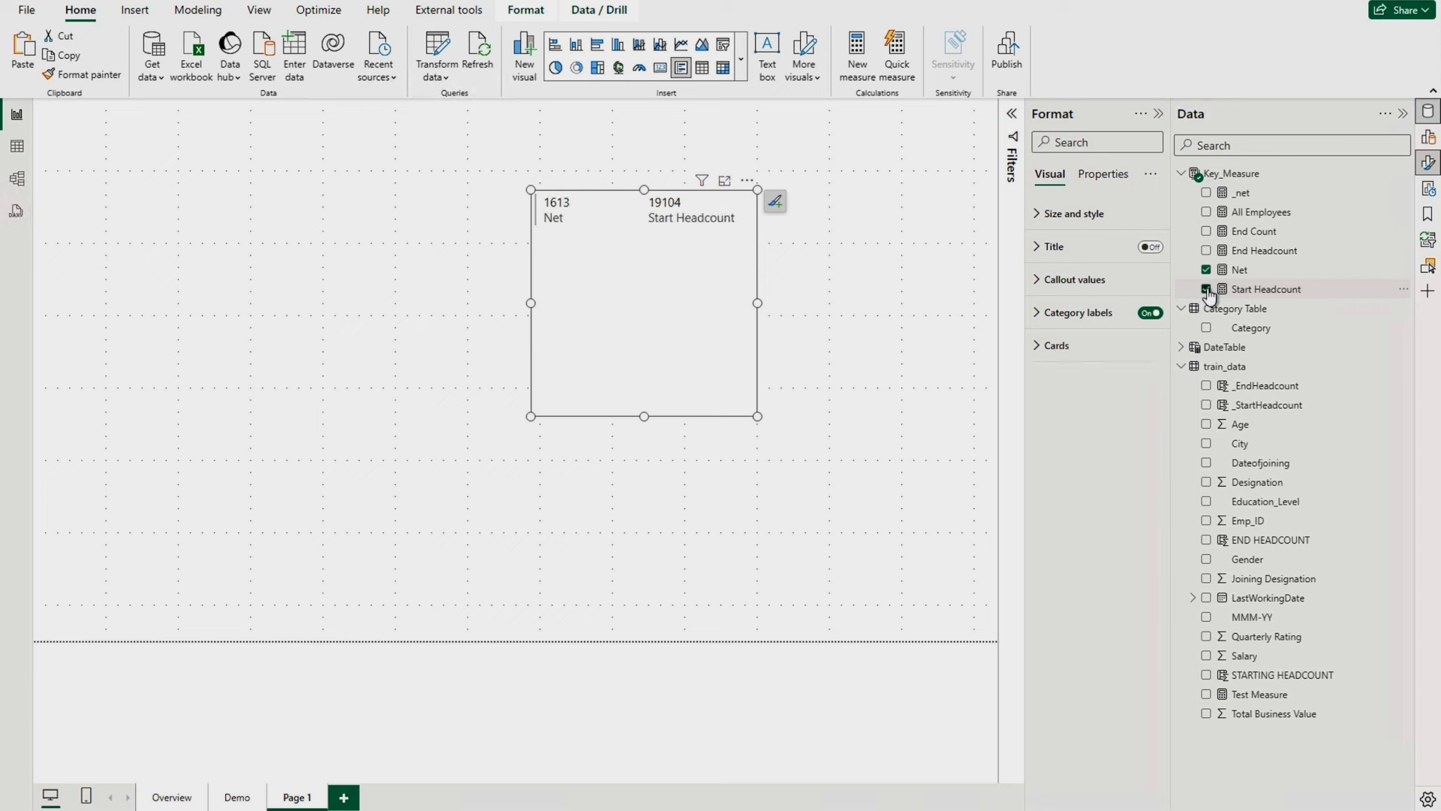
{"action": "left_click", "coordinate": [1207, 213]}
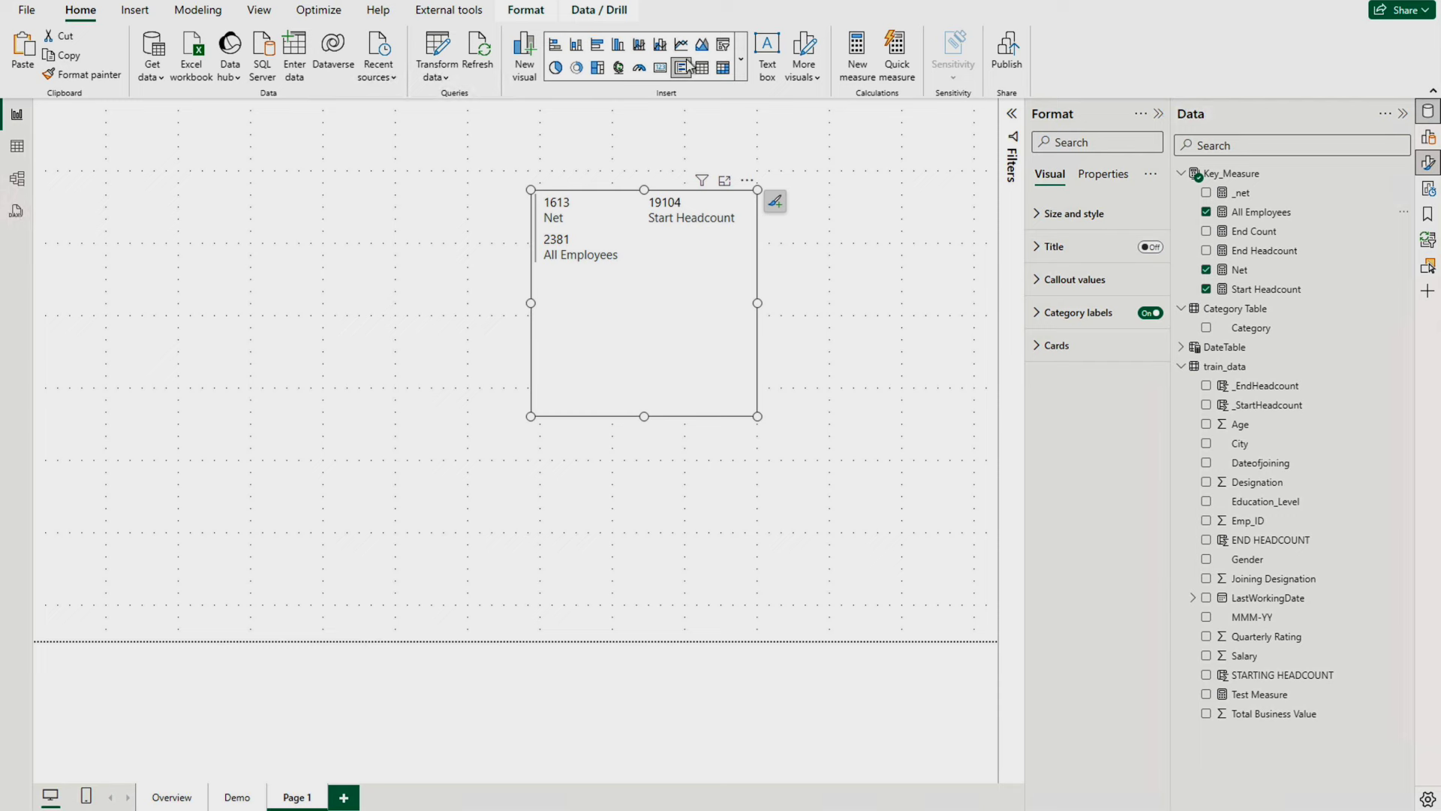
{"action": "left_click", "coordinate": [618, 45]}
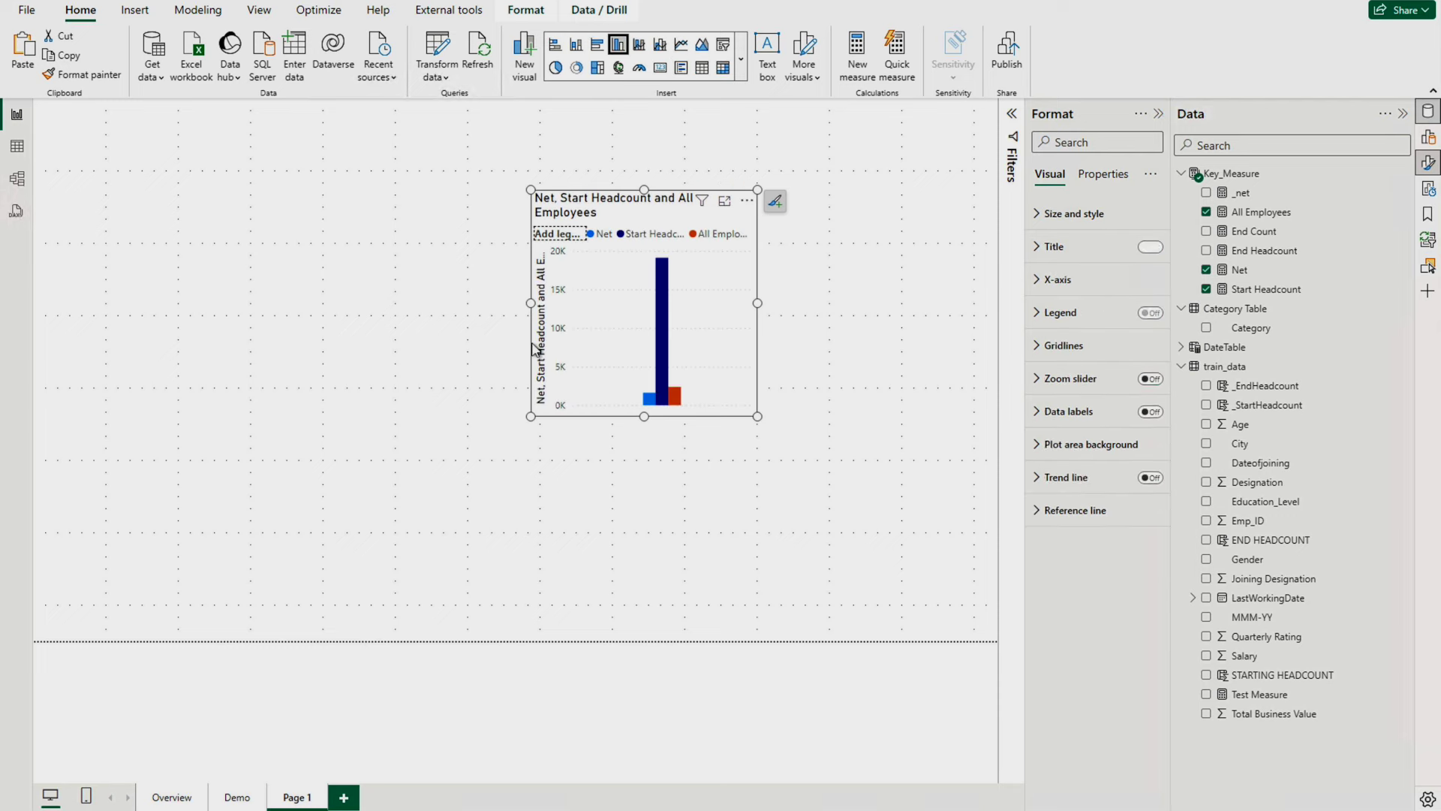
{"action": "left_click_drag", "start_coordinate": [531, 303], "coordinate": [292, 304]}
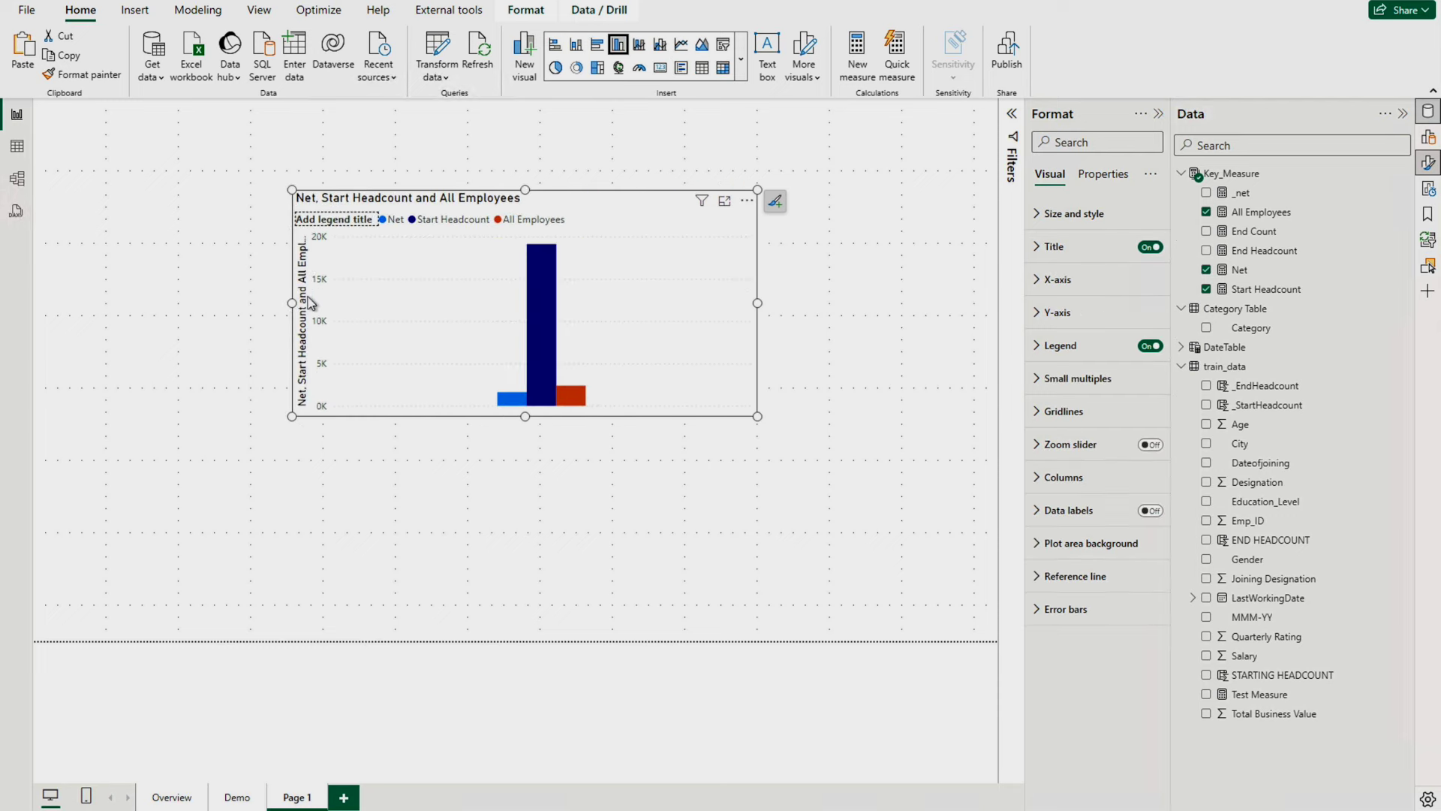
{"action": "left_click_drag", "start_coordinate": [528, 415], "coordinate": [524, 509]}
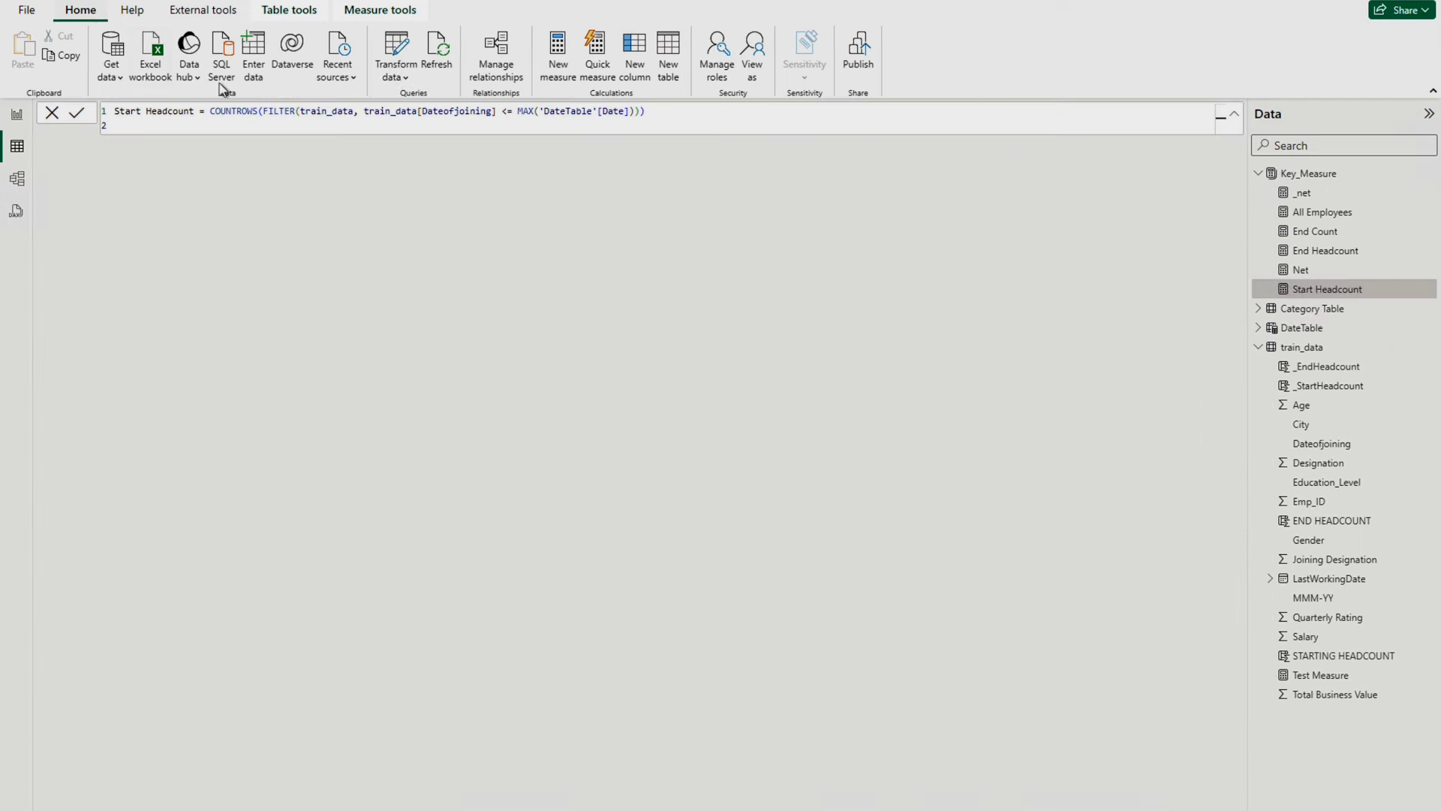
- Fill in a new table with a Category column listing Attrition, Total Employee and Net, and discard it
{"action": "left_click", "coordinate": [256, 51]}
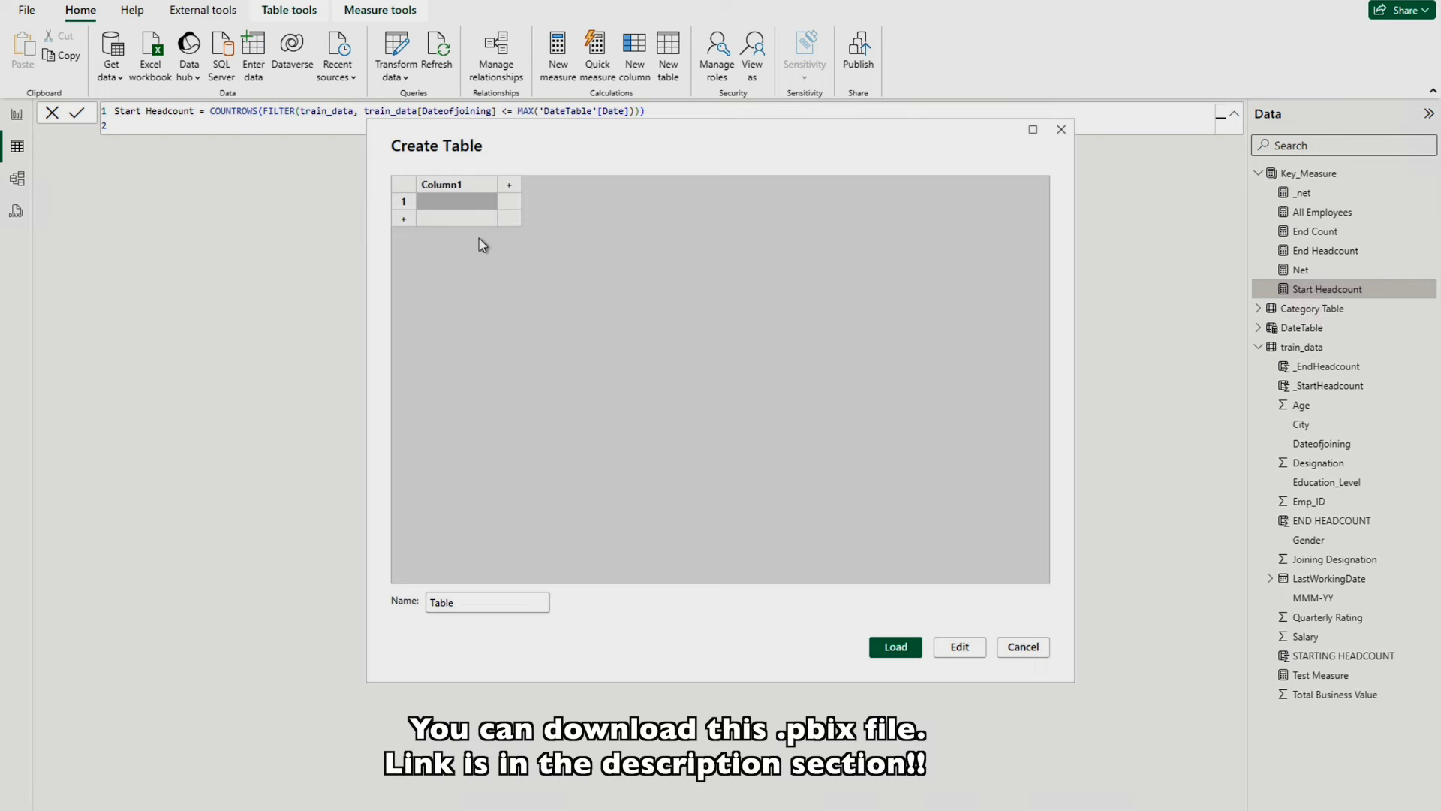
{"action": "double_click", "coordinate": [458, 188]}
{"action": "type", "text": "Caq"}
{"action": "type", "text": "egory"}
{"action": "left_click", "coordinate": [462, 200]}
{"action": "type", "text": "Attrition"}
{"action": "left_click", "coordinate": [456, 217]}
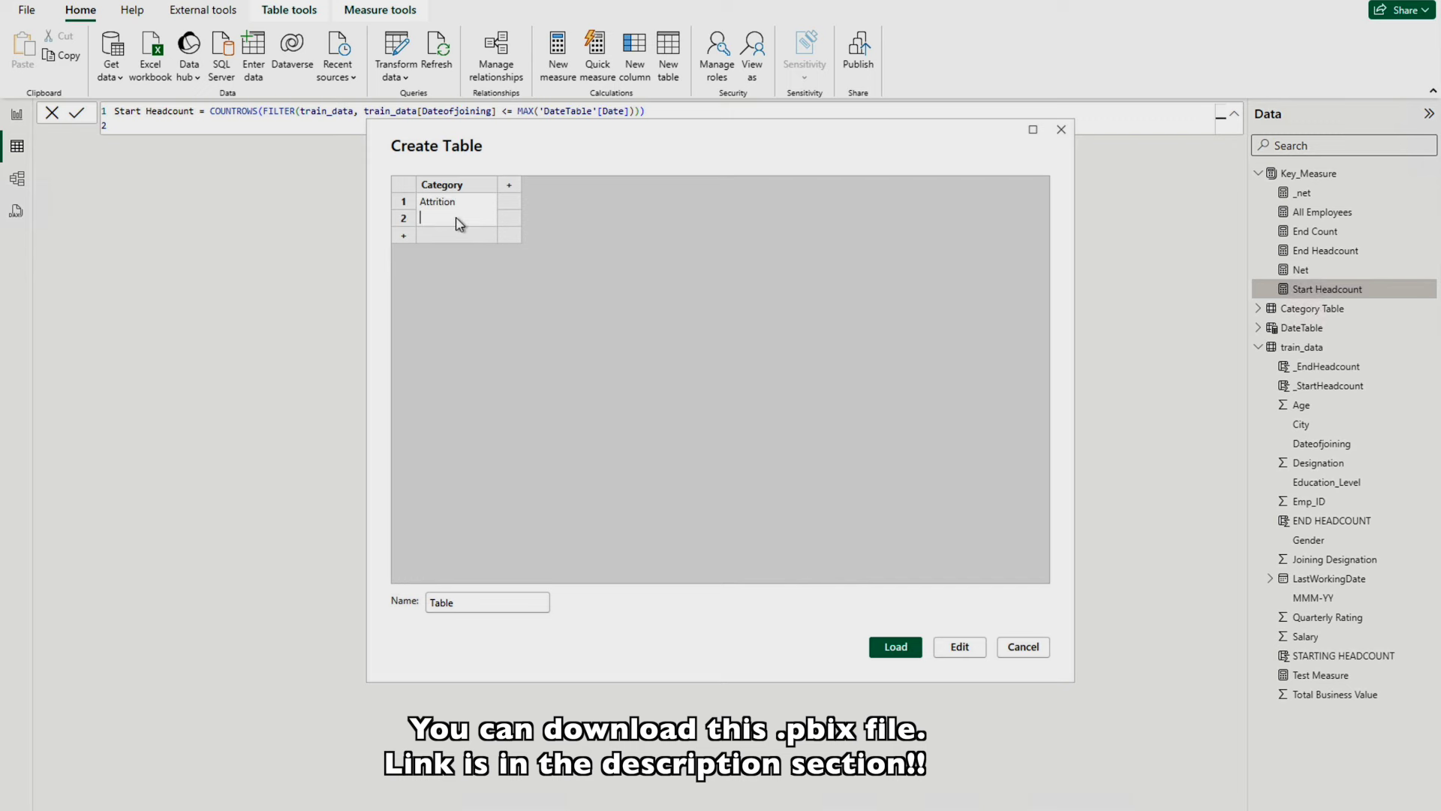
{"action": "type", "text": "Total Employee"}
{"action": "left_click", "coordinate": [443, 235]}
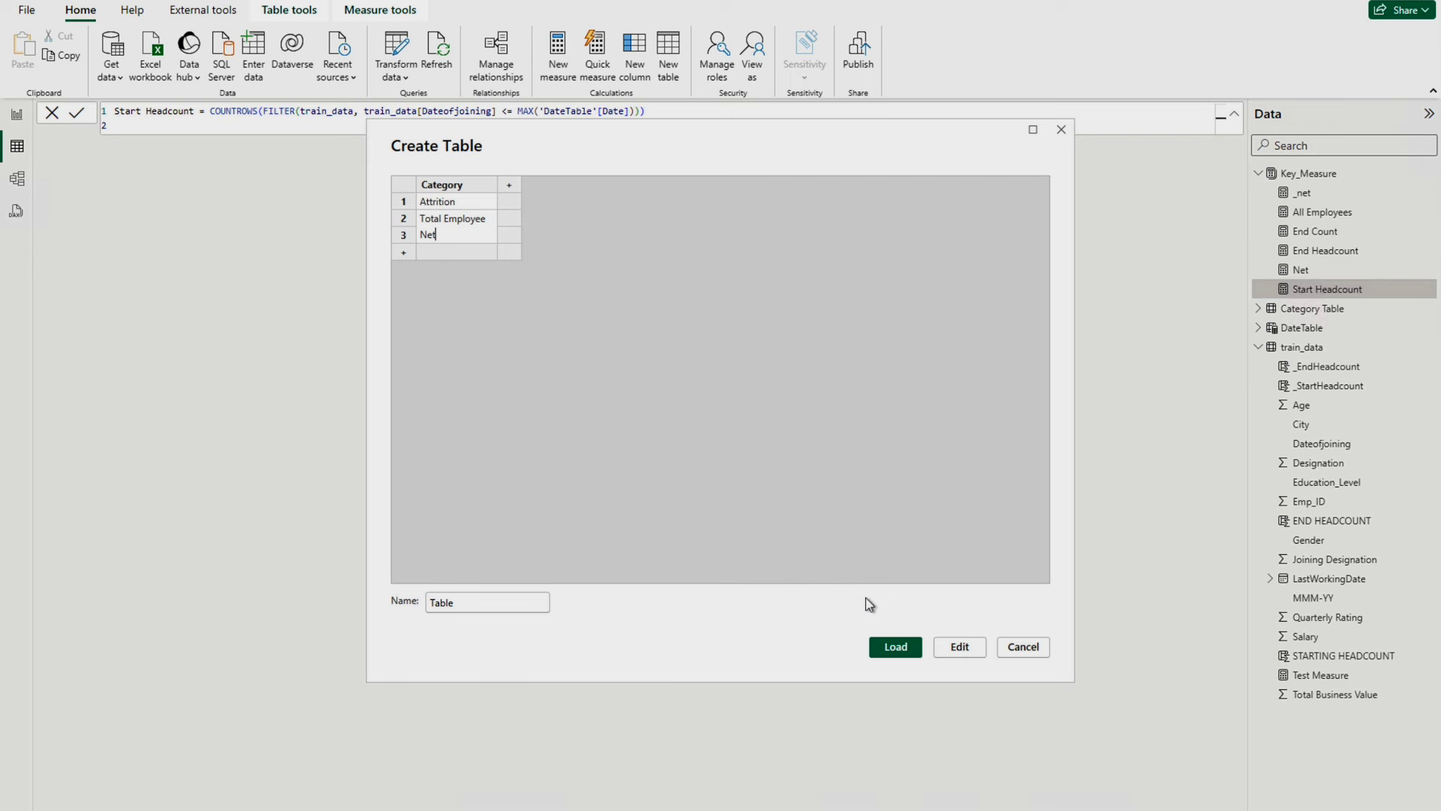
{"action": "key", "text": "Escape"}
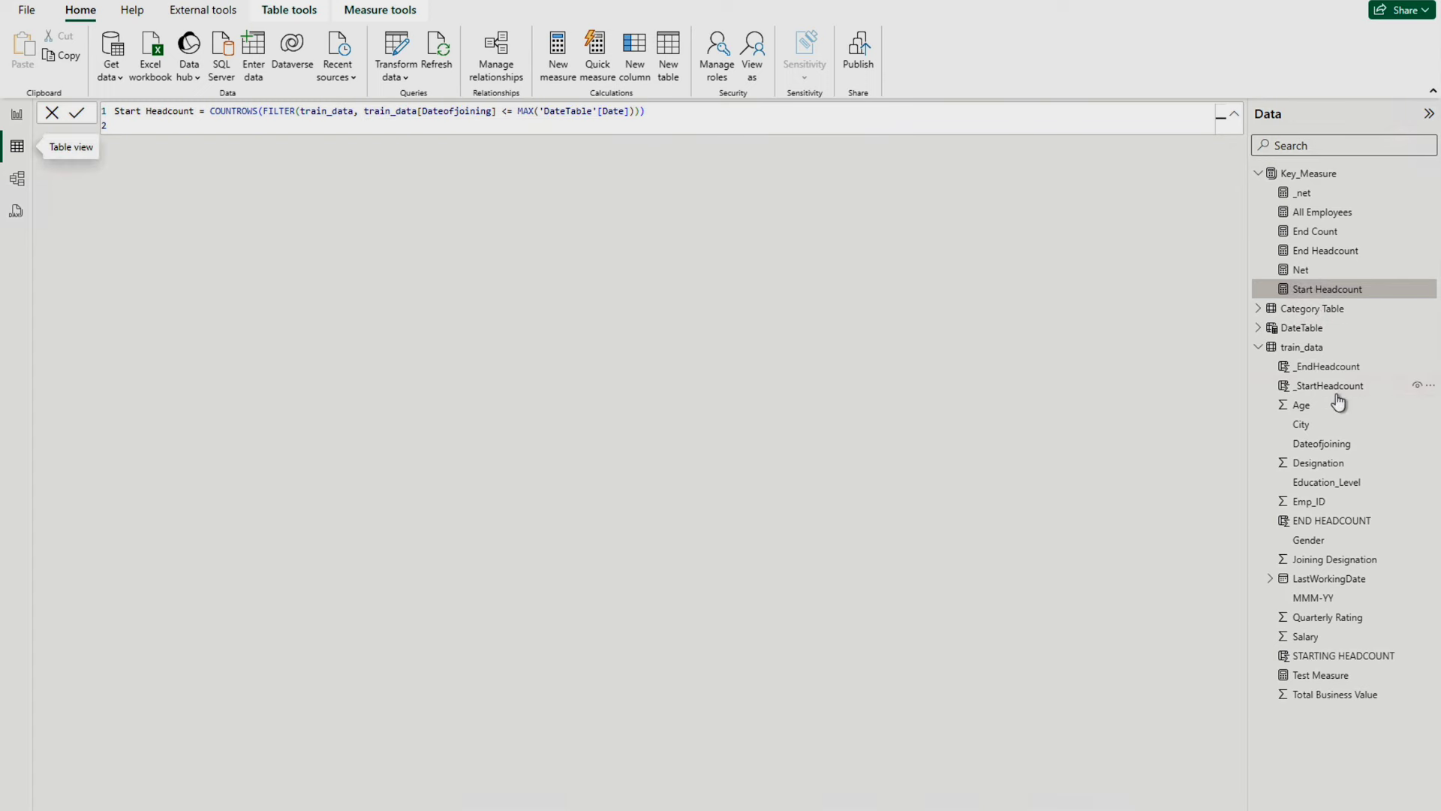
- Examine the rows of the Category Table and the formulas of the All Employees, End Headcount and Net measures
{"action": "left_click", "coordinate": [1325, 310]}
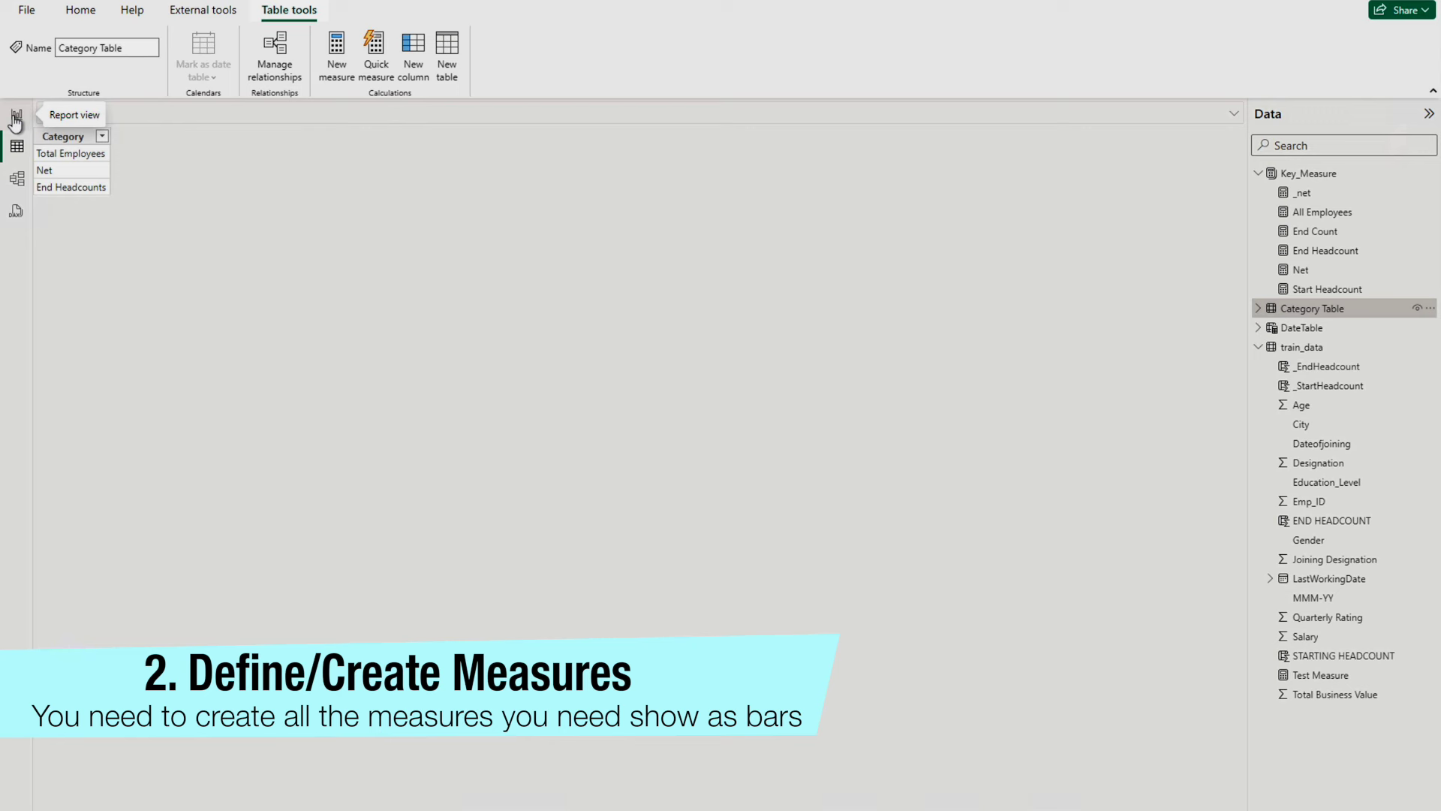
{"action": "left_click", "coordinate": [1340, 214]}
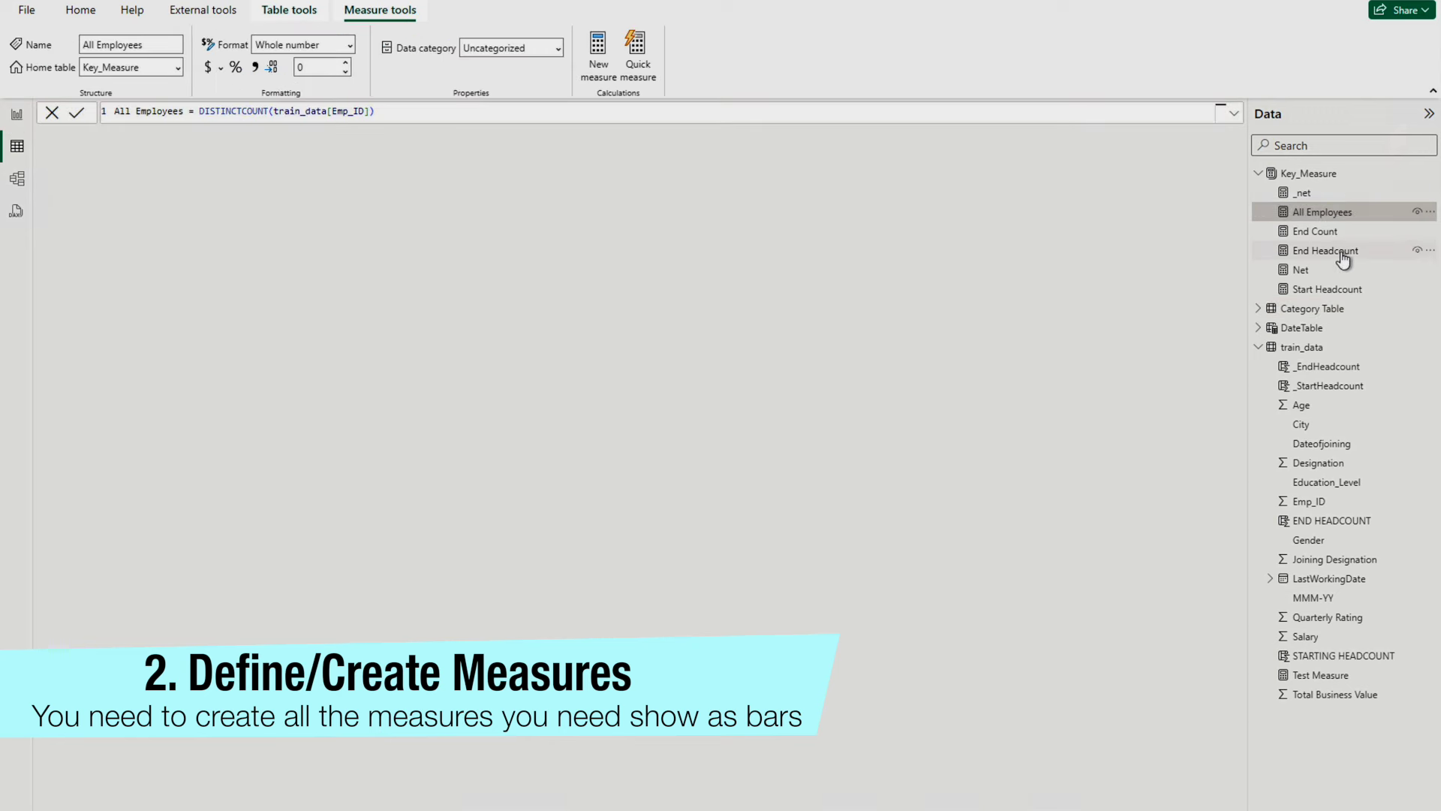
{"action": "left_click", "coordinate": [1343, 256]}
{"action": "left_click", "coordinate": [1306, 274]}
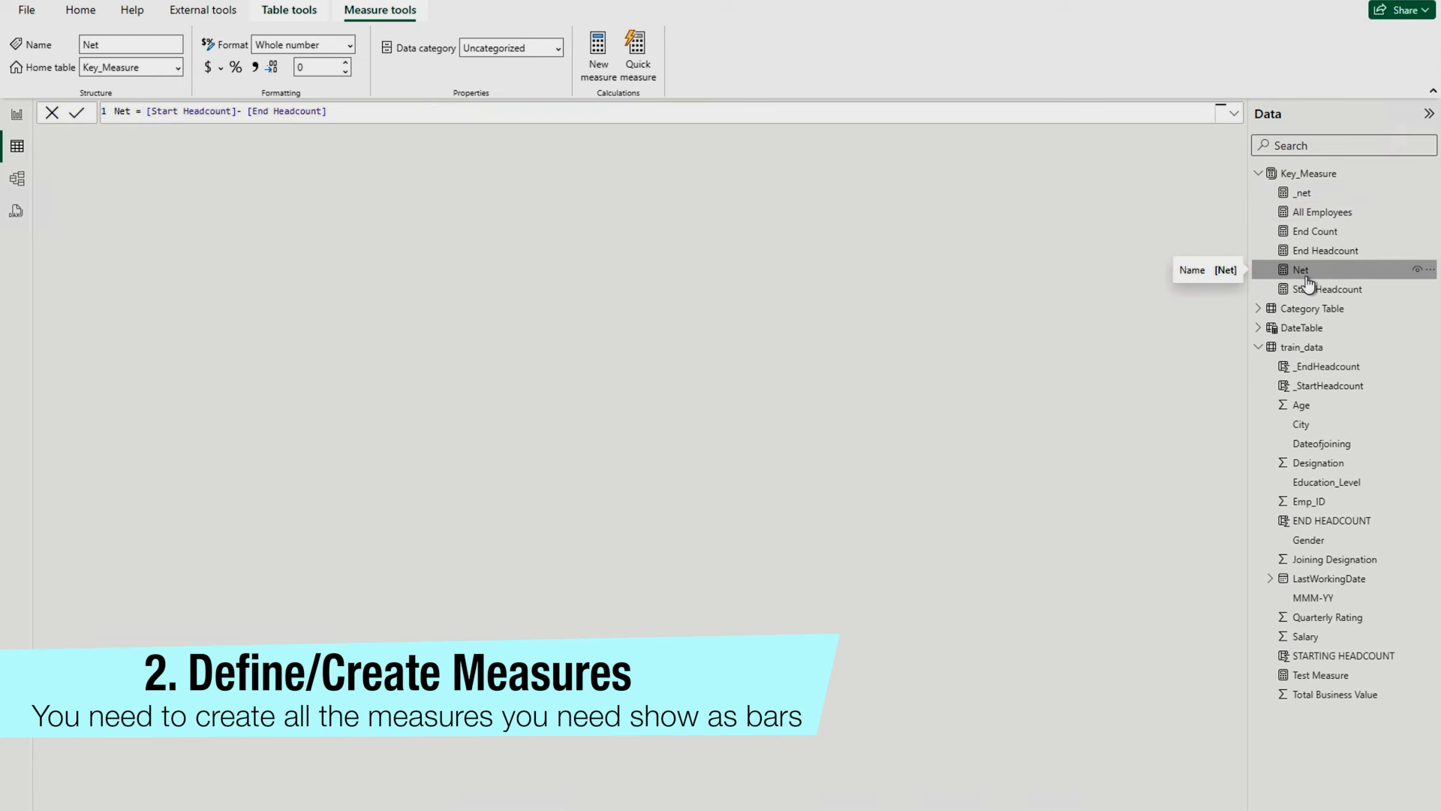
- Return to the report page, move the column chart to the page's left edge and make it narrower
{"action": "left_click", "coordinate": [17, 115]}
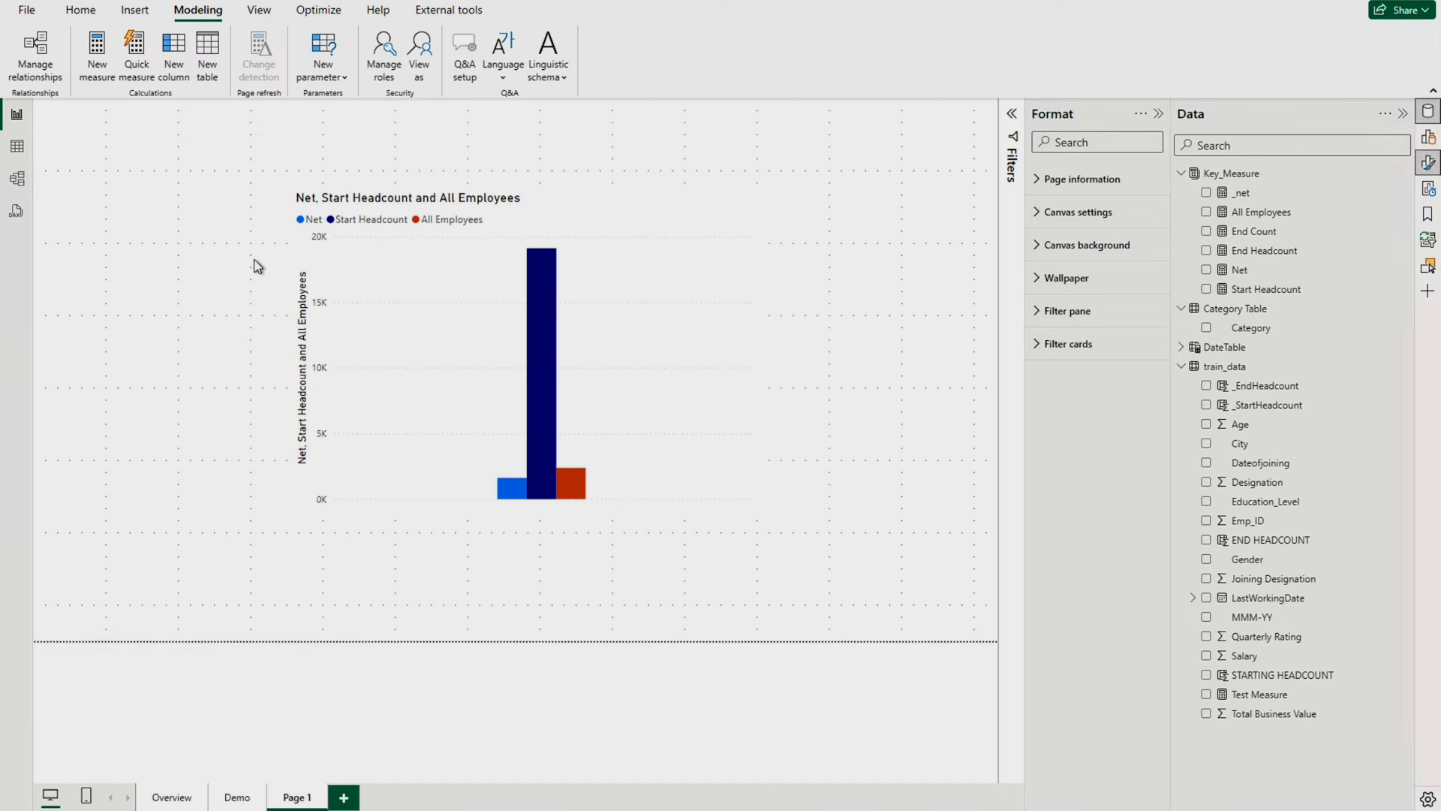
{"action": "left_click_drag", "start_coordinate": [461, 259], "coordinate": [193, 263]}
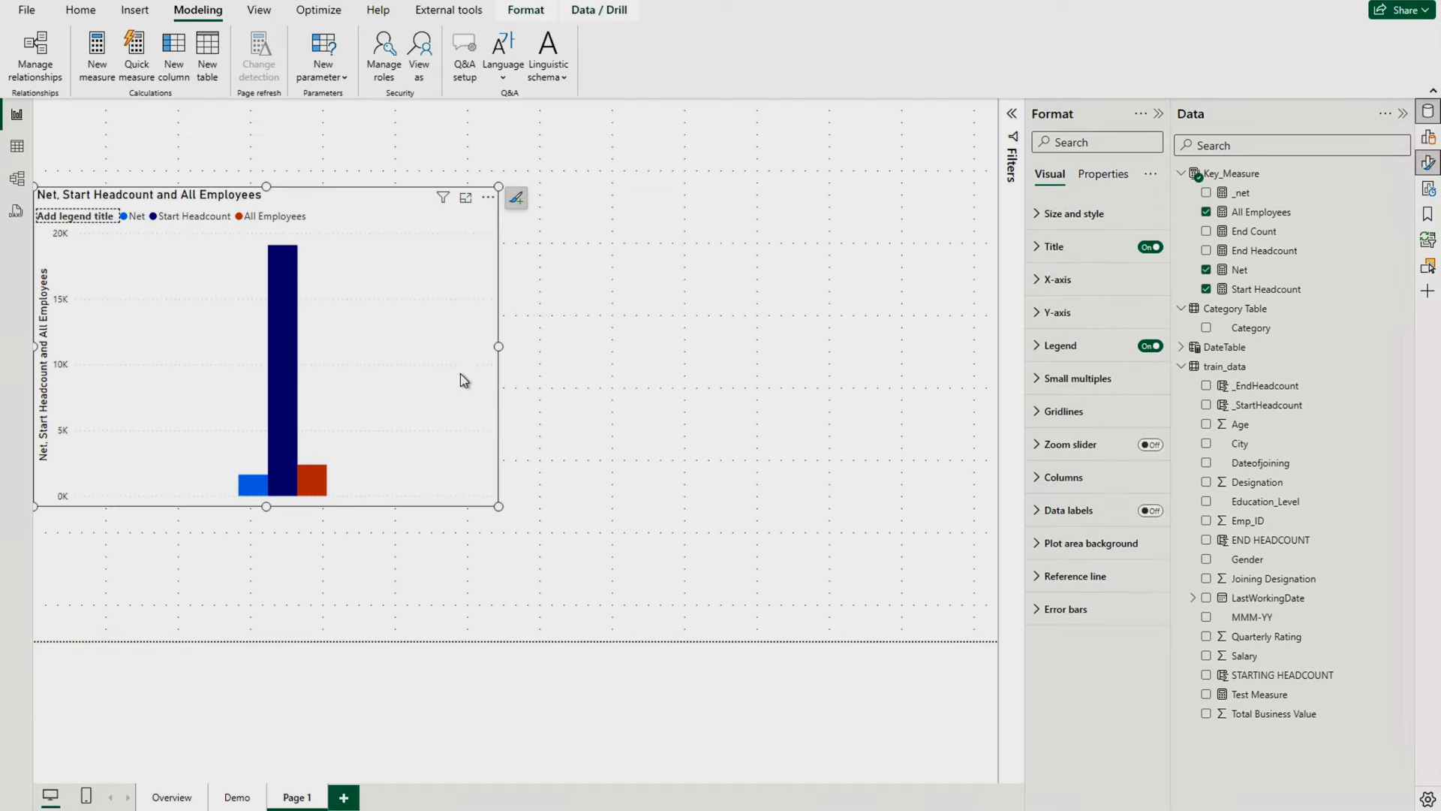
{"action": "left_click_drag", "start_coordinate": [498, 506], "coordinate": [391, 504]}
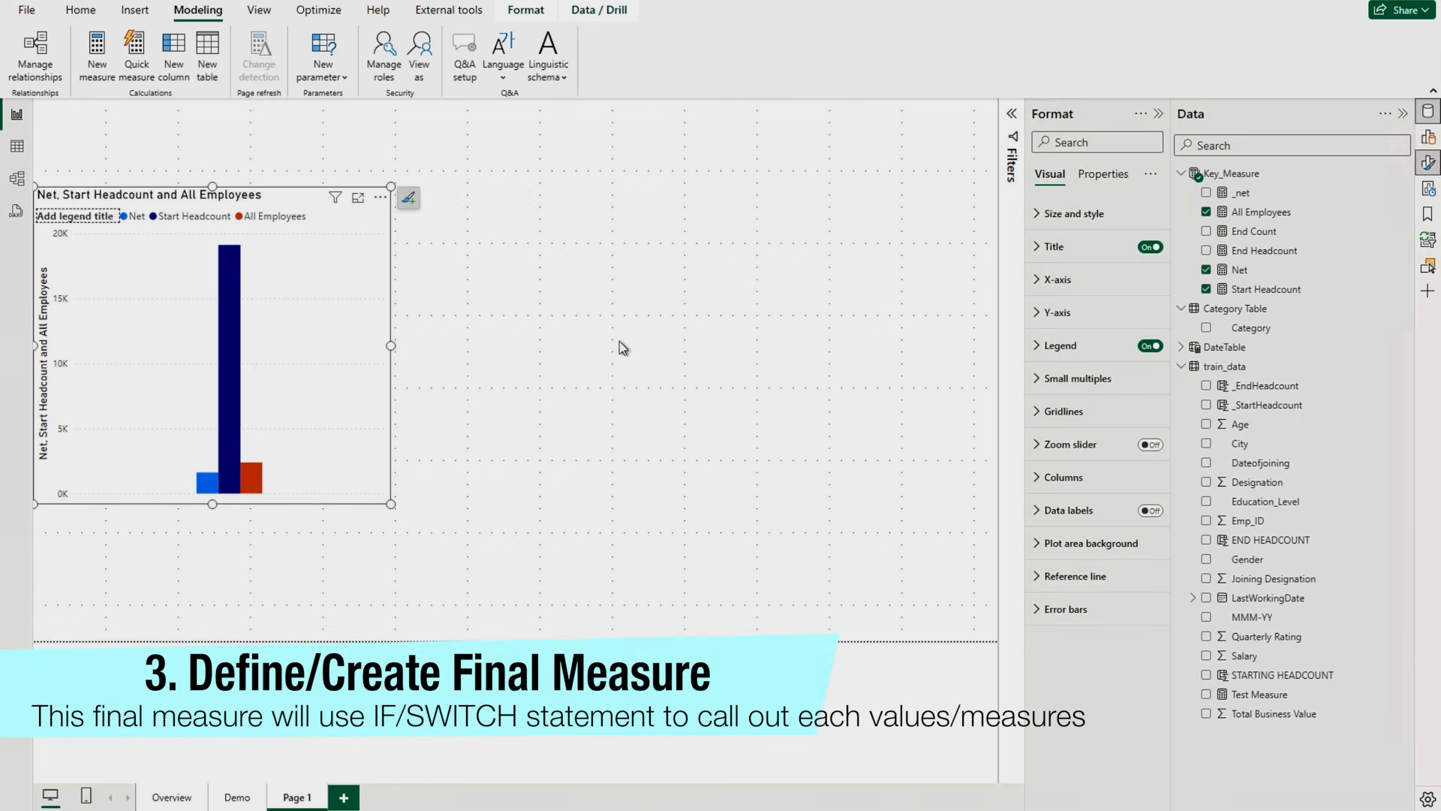
{"action": "left_click", "coordinate": [585, 302]}
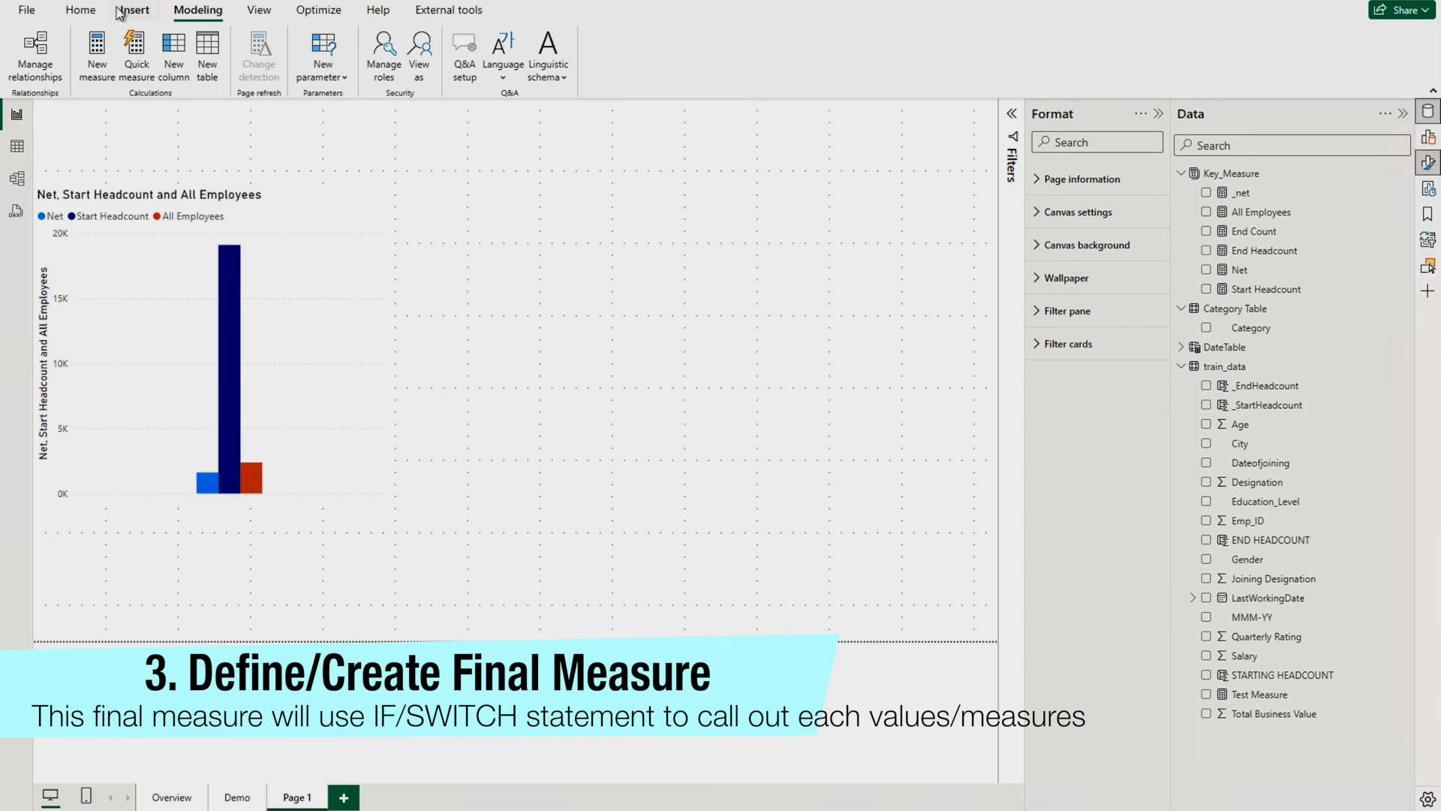
- Create a new measure in the Category Table and name it Cat_Measure in its formula
{"action": "left_click", "coordinate": [98, 54]}
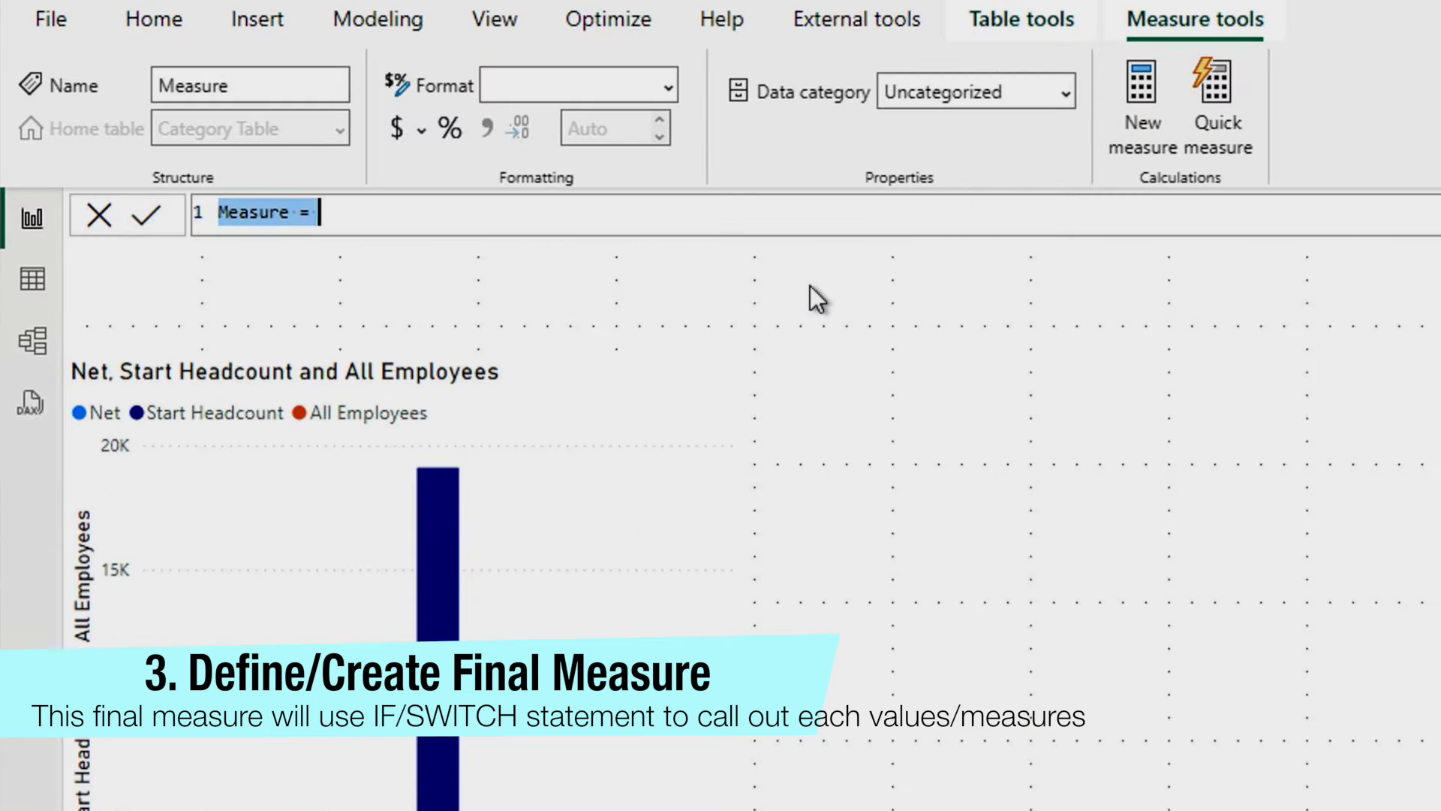
{"action": "type", "text": "Cat"}
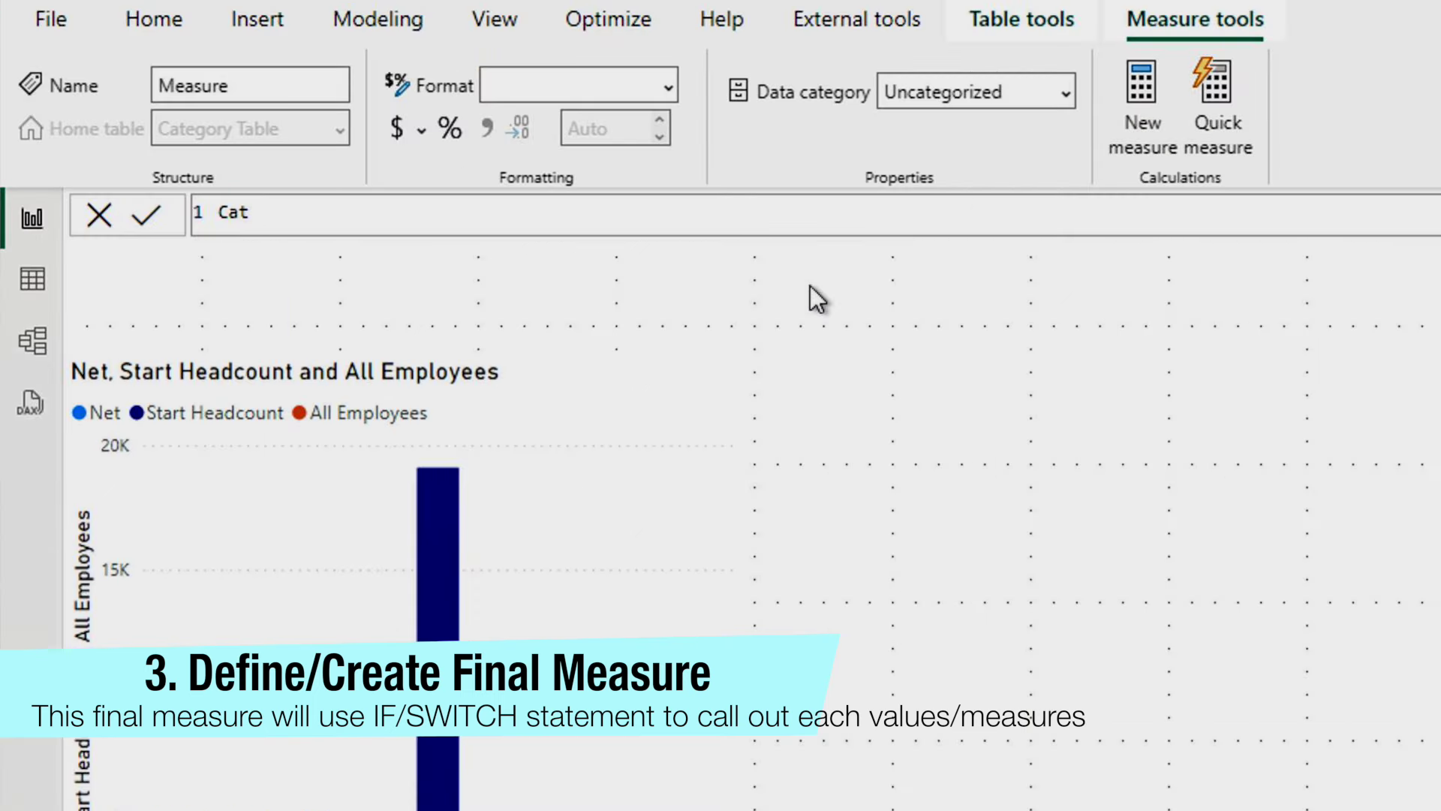
{"action": "type", "text": " Measure"}
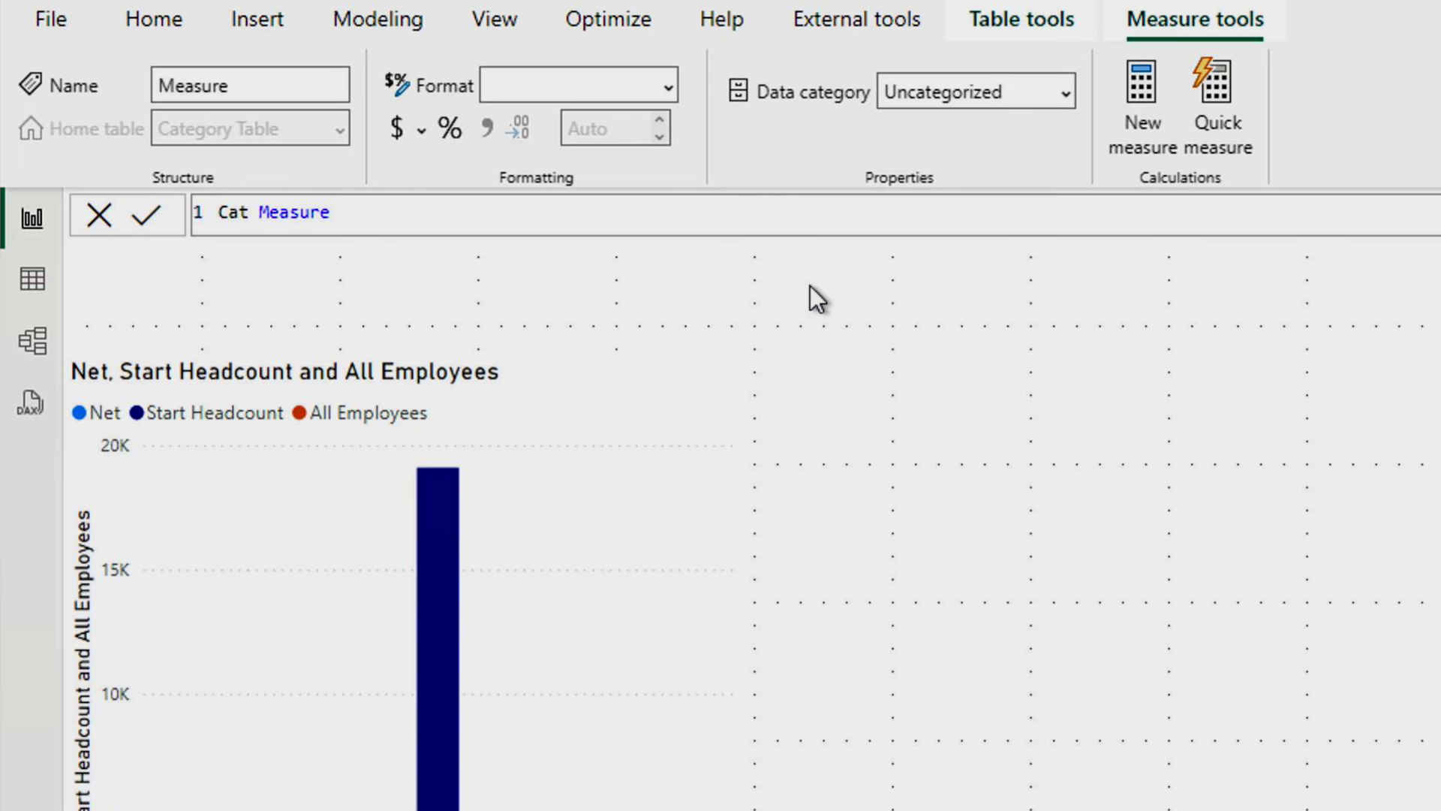
{"action": "key", "text": "BackSpace"}
{"action": "type", "text": "e"}
{"action": "double_click", "coordinate": [283, 213]}
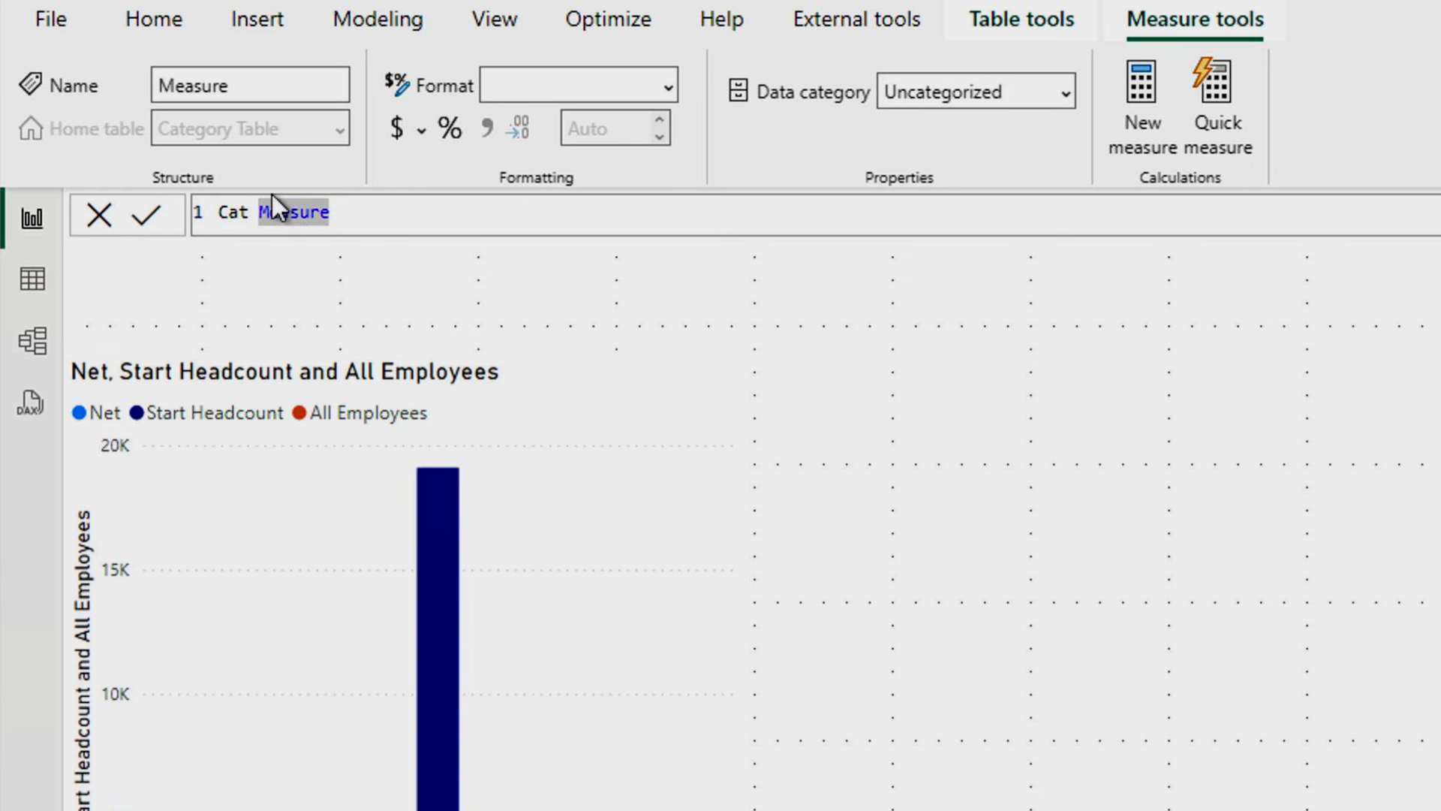
{"action": "key", "text": "Left"}
{"action": "key", "text": "BackSpace"}
{"action": "type", "text": "_"}
{"action": "left_click", "coordinate": [413, 218]}
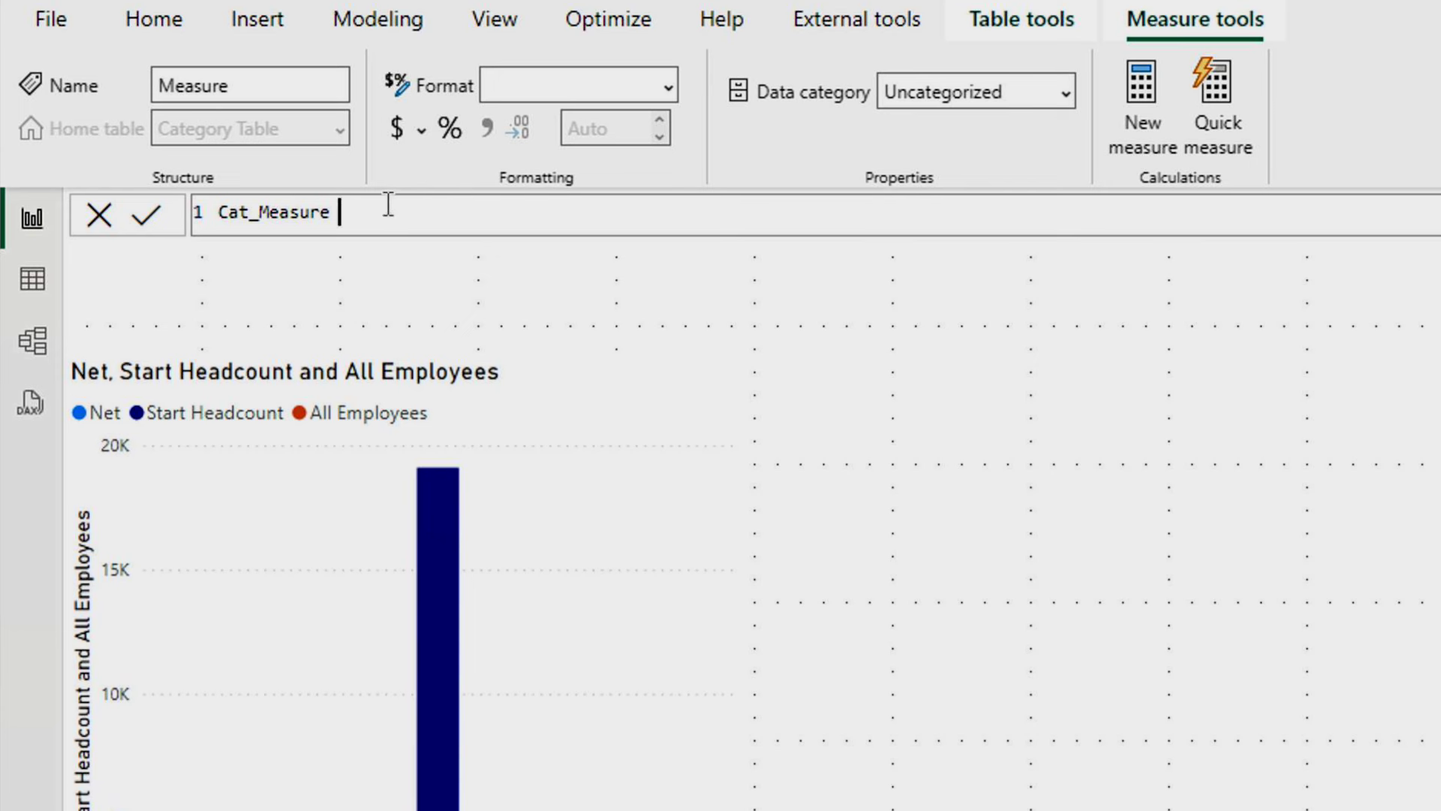
{"action": "type", "text": "="}
- Start the Cat_Measure formula with a SWITCH function that uses True() as its expression
{"action": "key", "text": "shift+Return"}
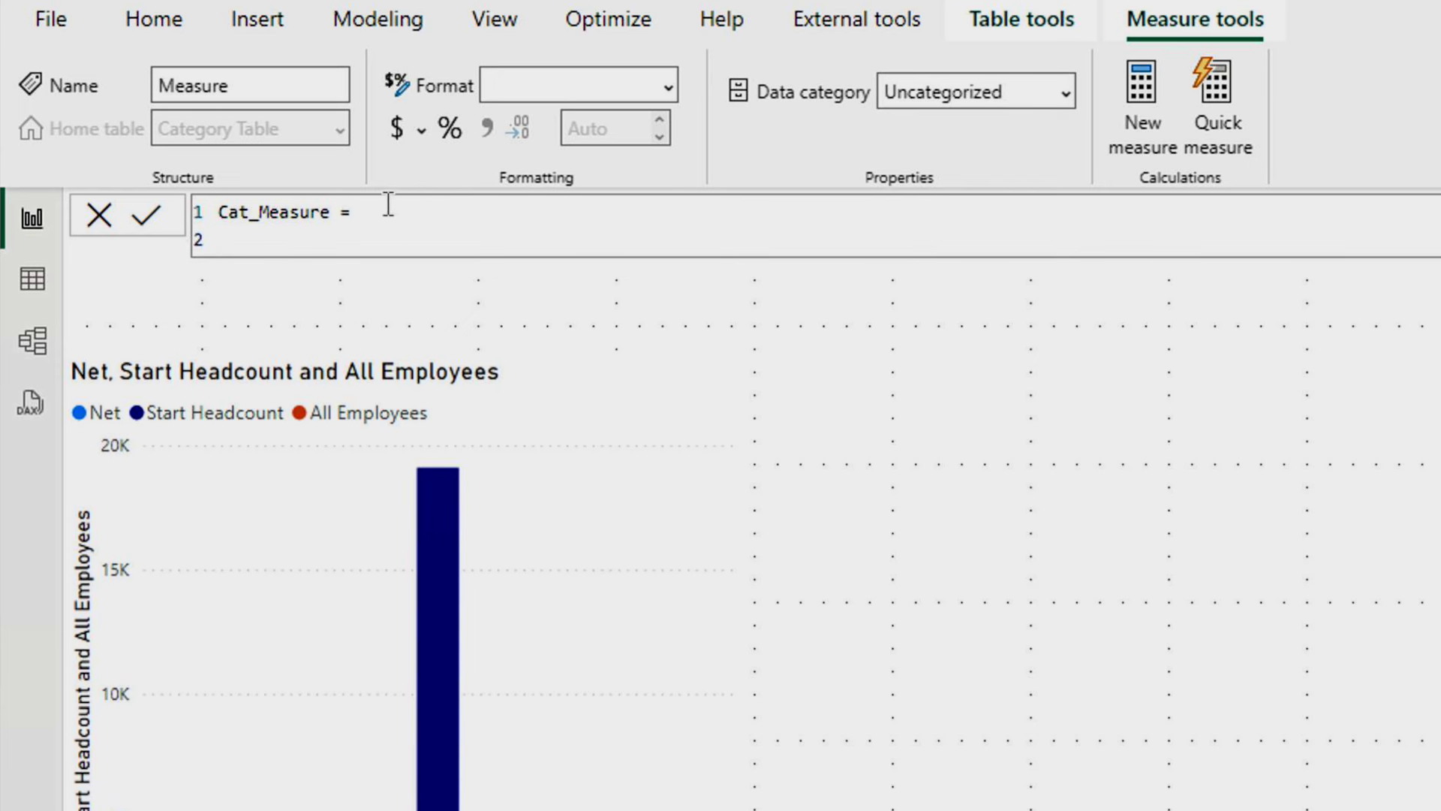
{"action": "key", "text": "shift+Return"}
{"action": "type", "text": "Swti"}
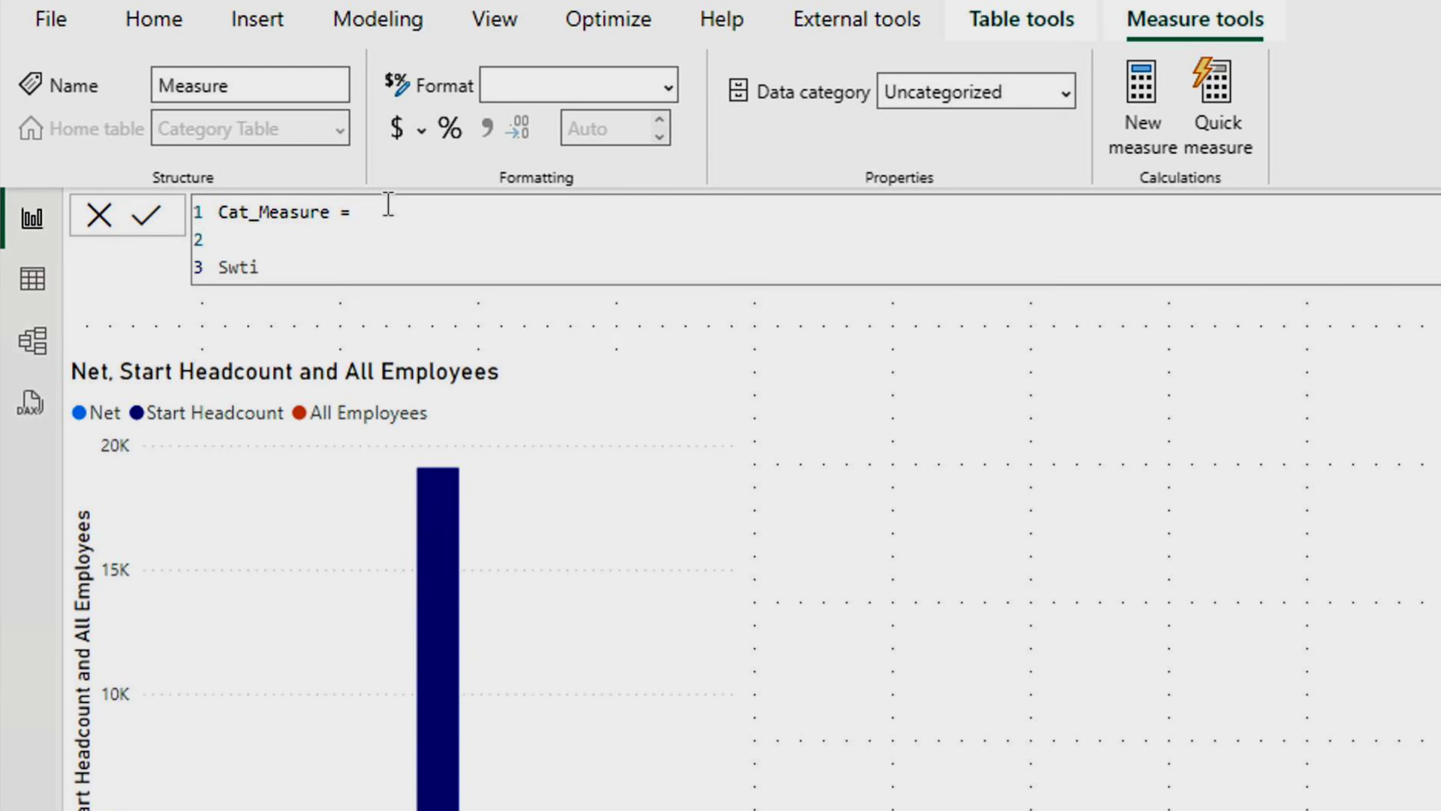
{"action": "key", "text": "BackSpace"}
{"action": "key", "text": "BackSpace"}
{"action": "type", "text": "it"}
{"action": "key", "text": "Tab"}
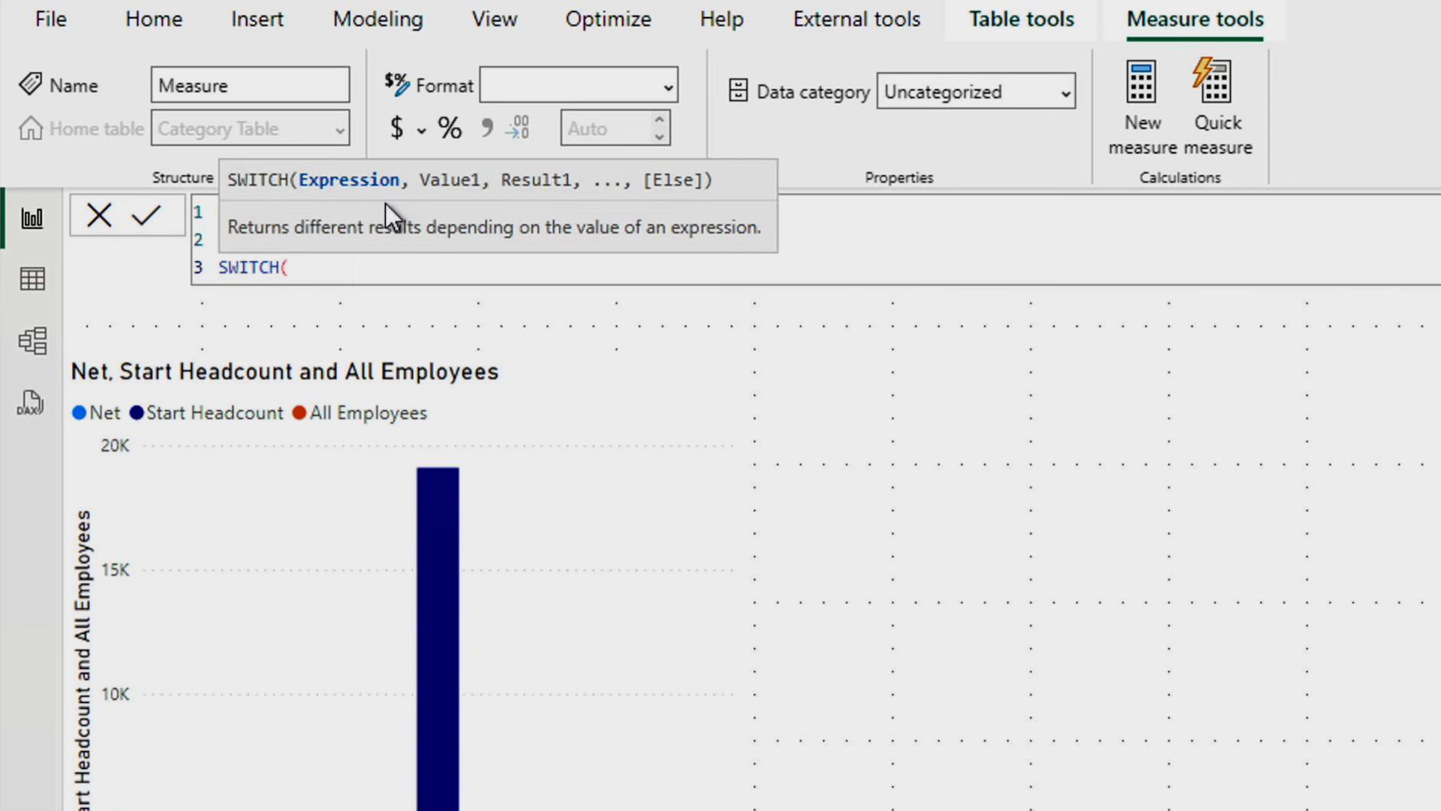
{"action": "key", "text": "shift+Return"}
{"action": "type", "text": "True("}
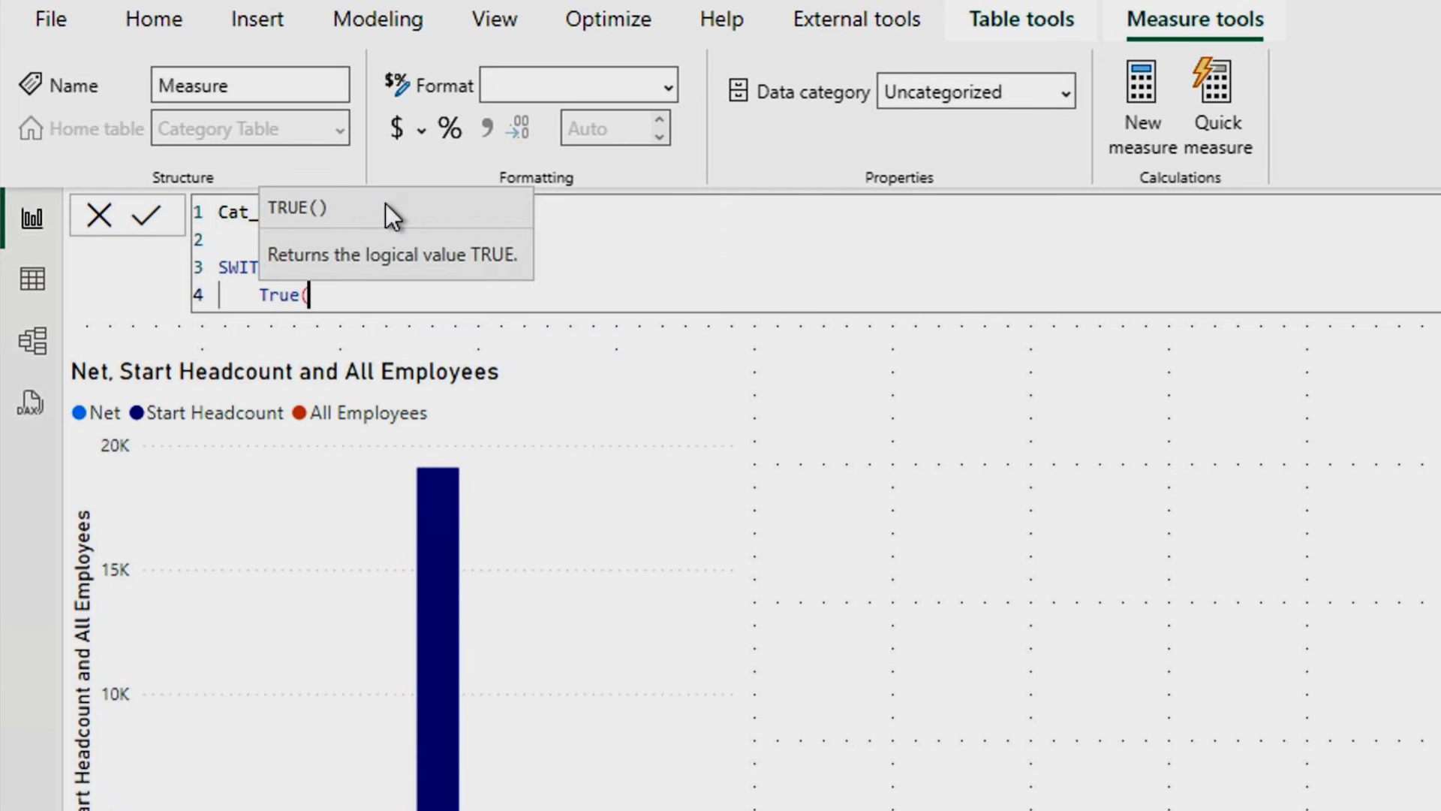
{"action": "type", "text": ")"}
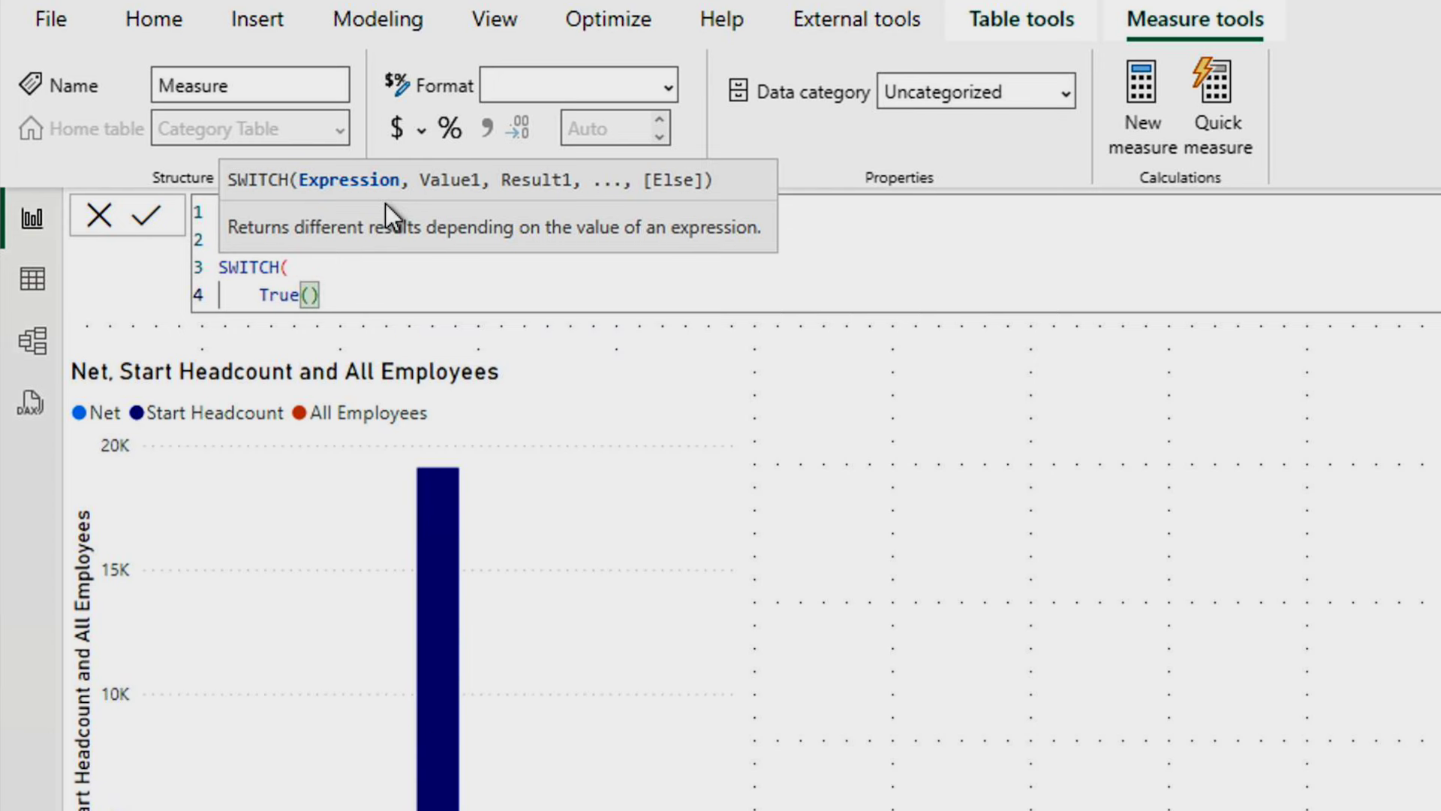
{"action": "type", "text": ","}
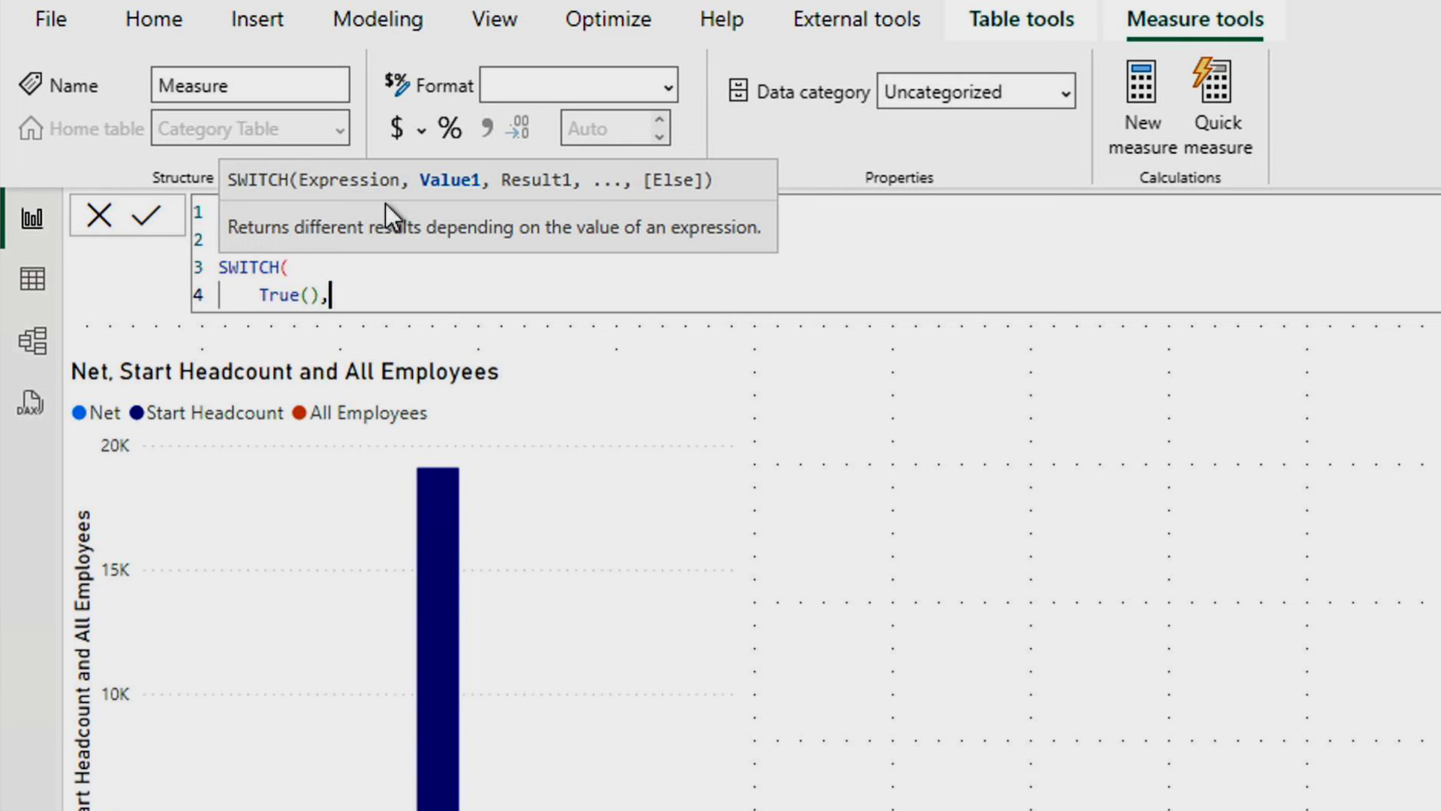
- Add a condition to Cat_Measure returning [All Employees] when SELECTEDVALUE of 'Category Table'[Category] equals "Total Employees"
{"action": "key", "text": "Return"}
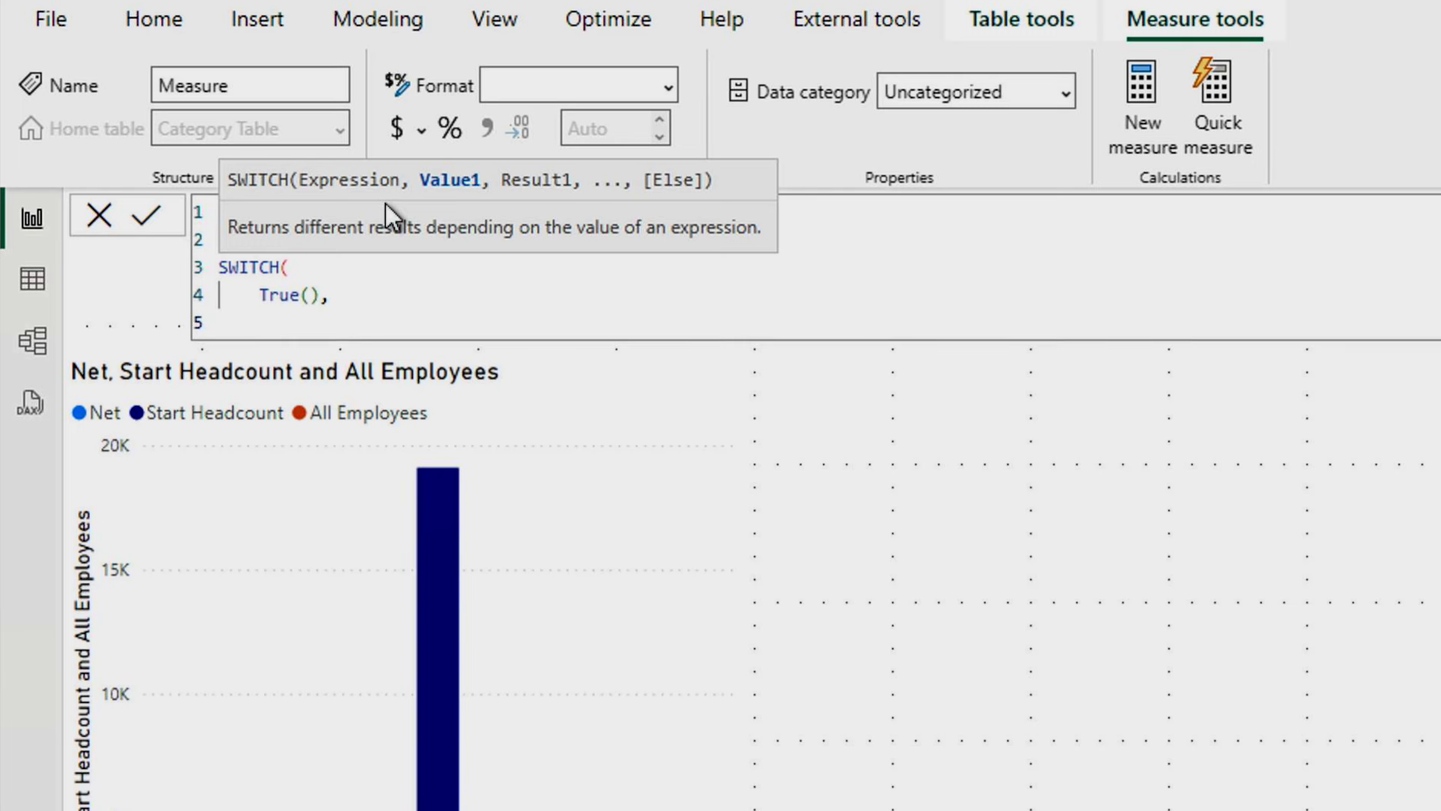
{"action": "type", "text": "sele"}
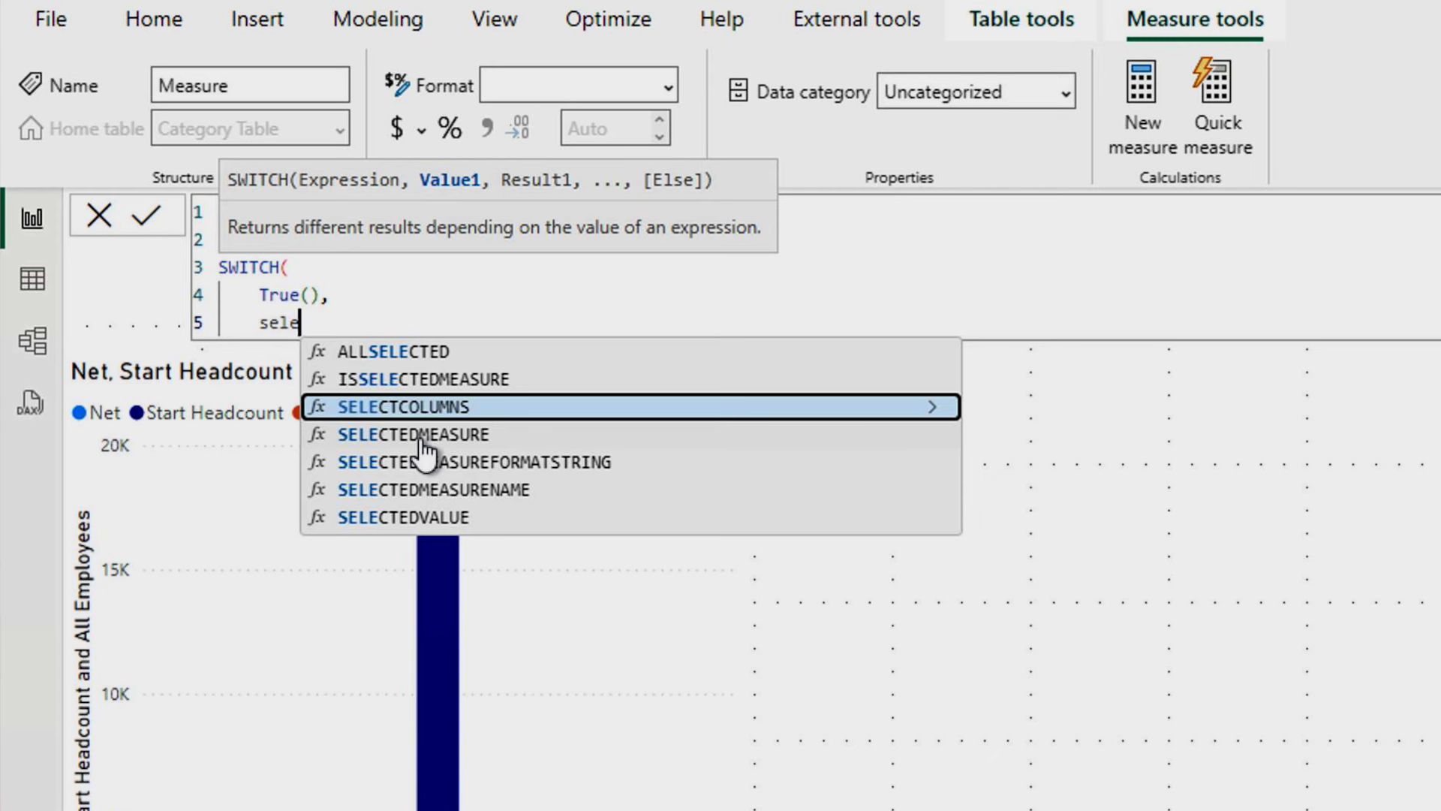
{"action": "left_click", "coordinate": [443, 518]}
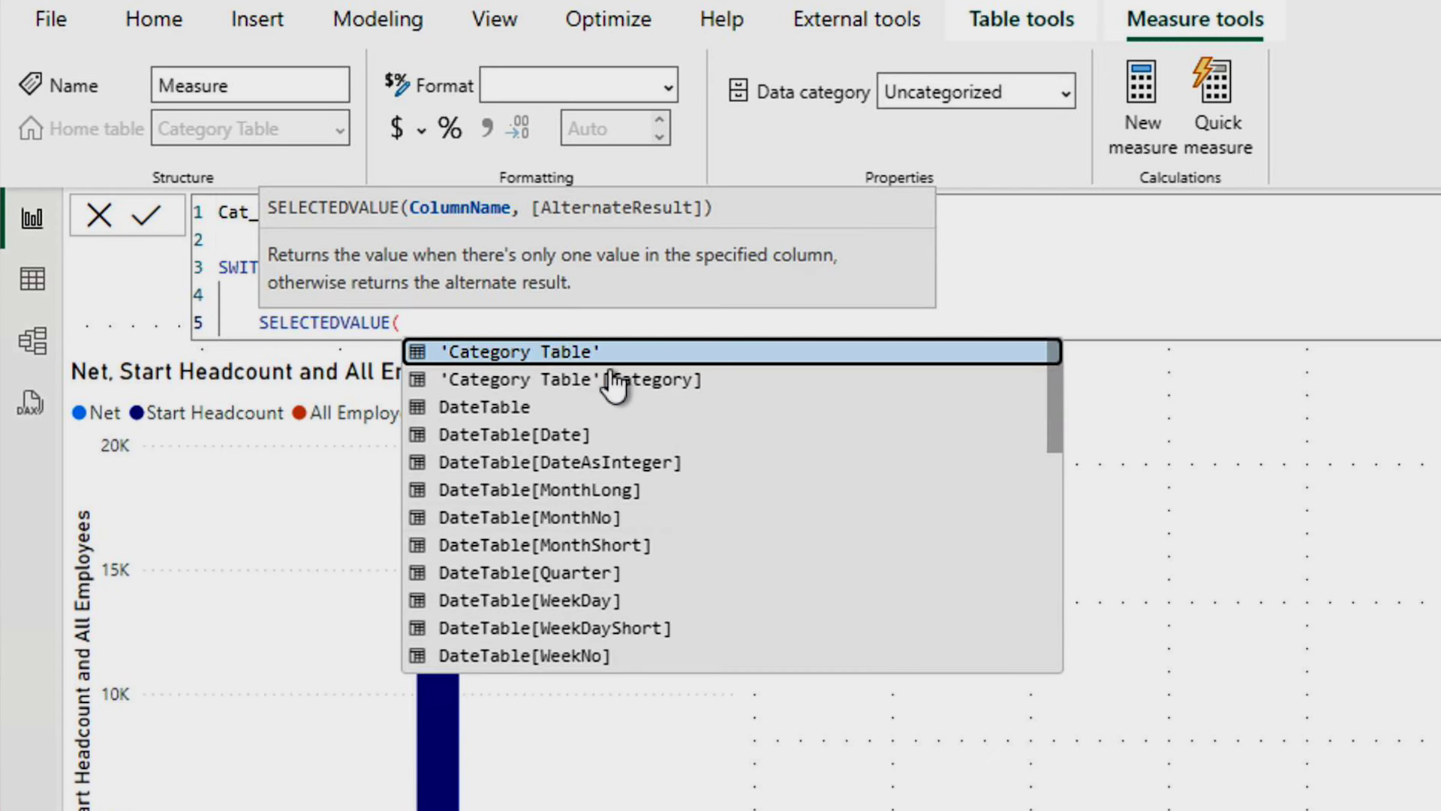
{"action": "left_click", "coordinate": [661, 380]}
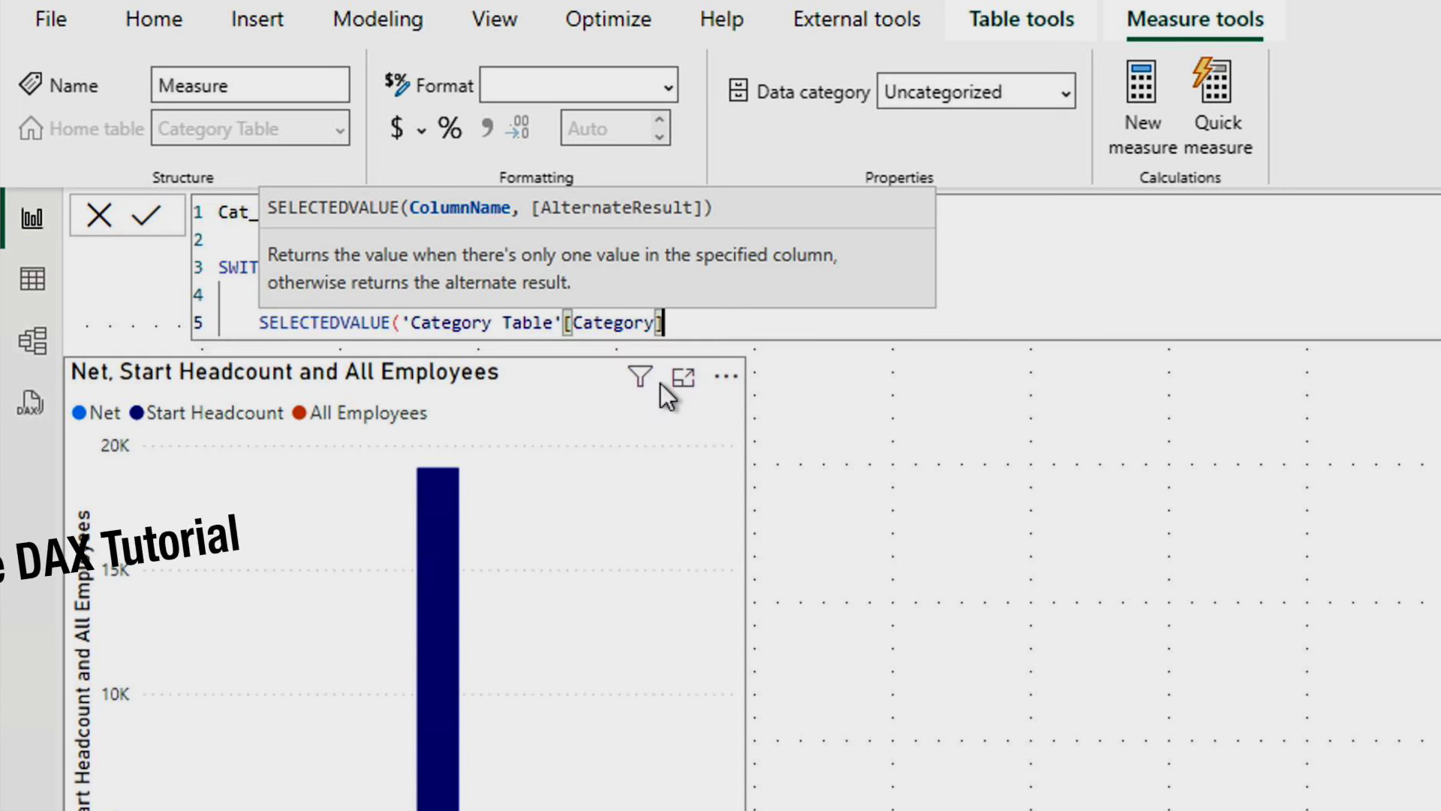
{"action": "type", "text": "= "}
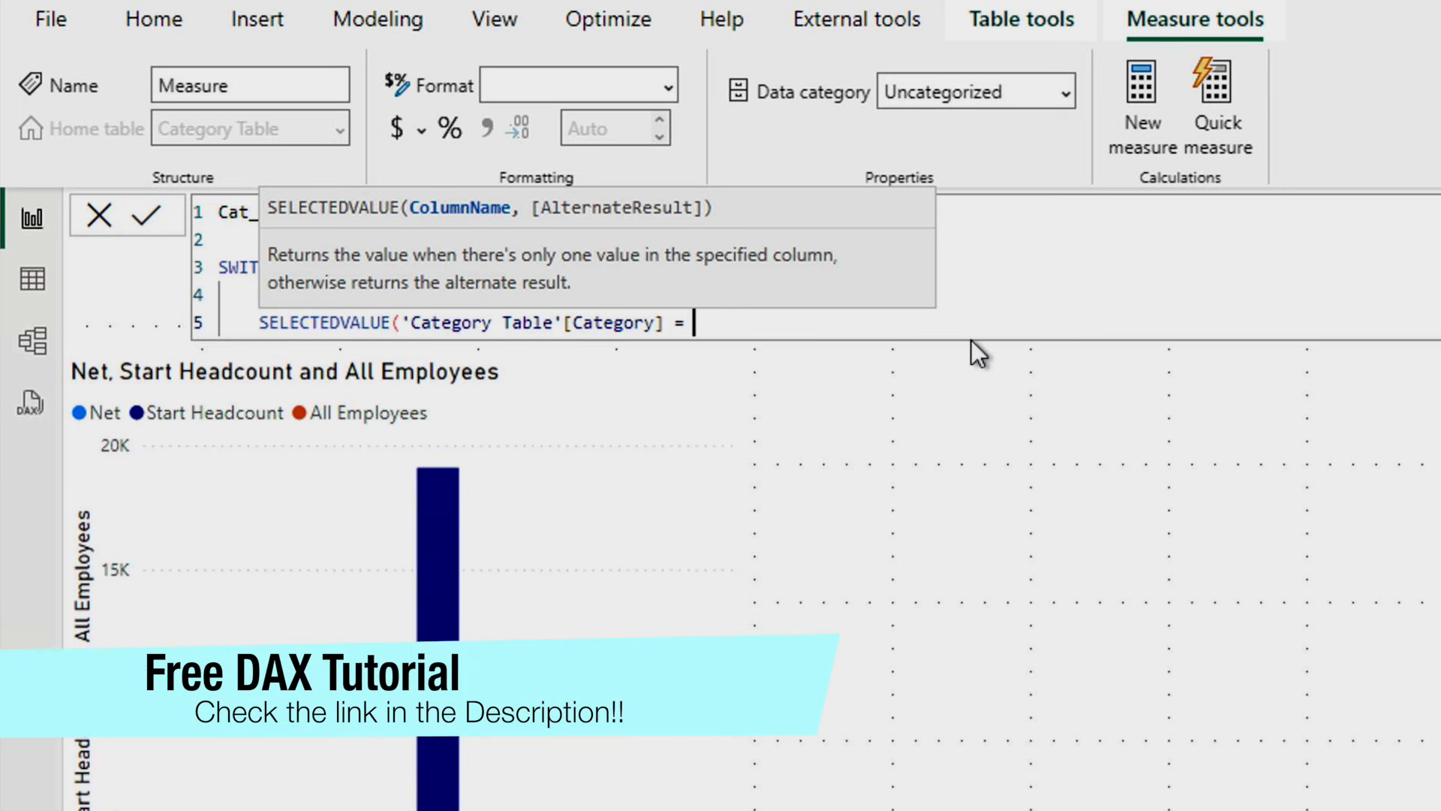
{"action": "type", "text": "'Total Employees', [All Employees],"}
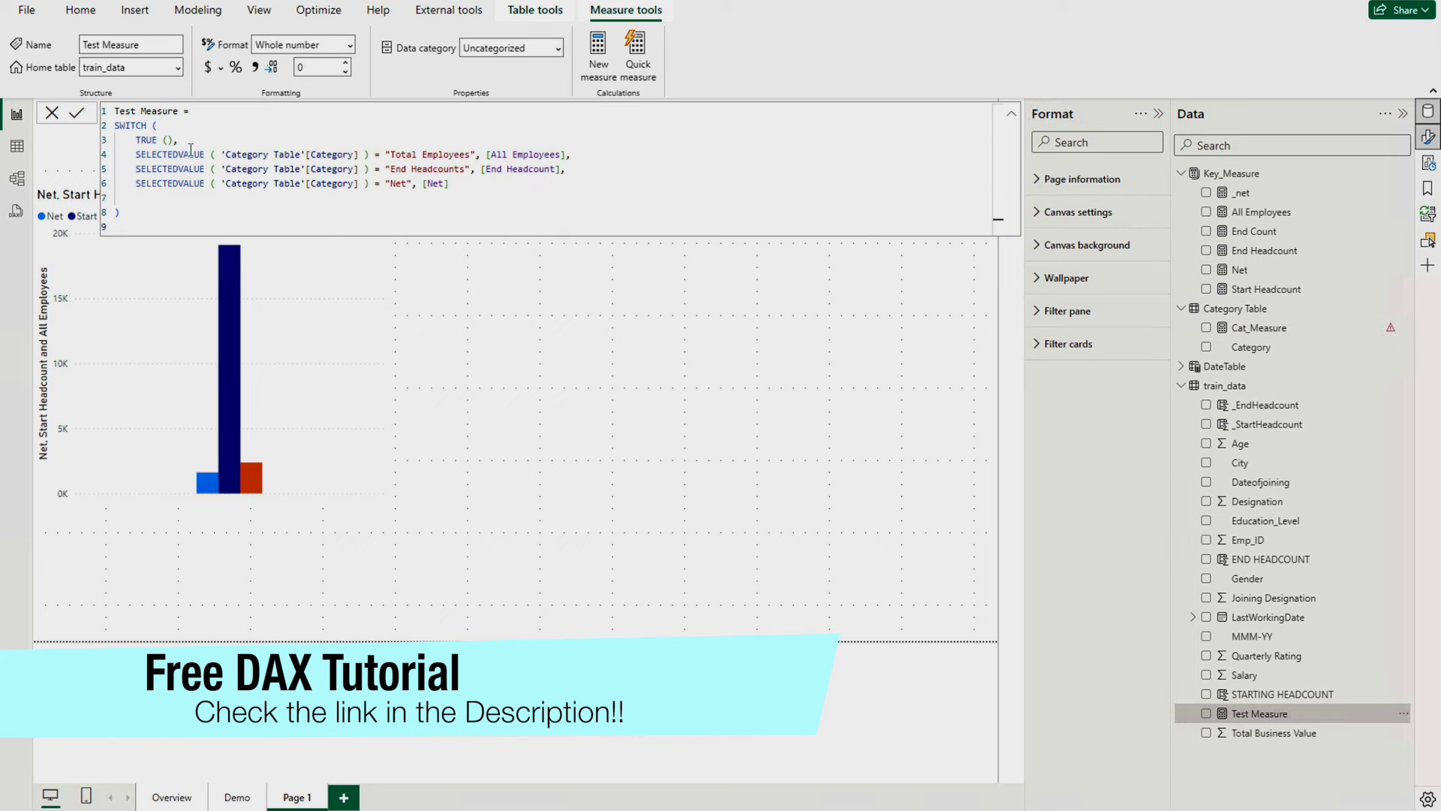
{"action": "left_click", "coordinate": [1277, 328]}
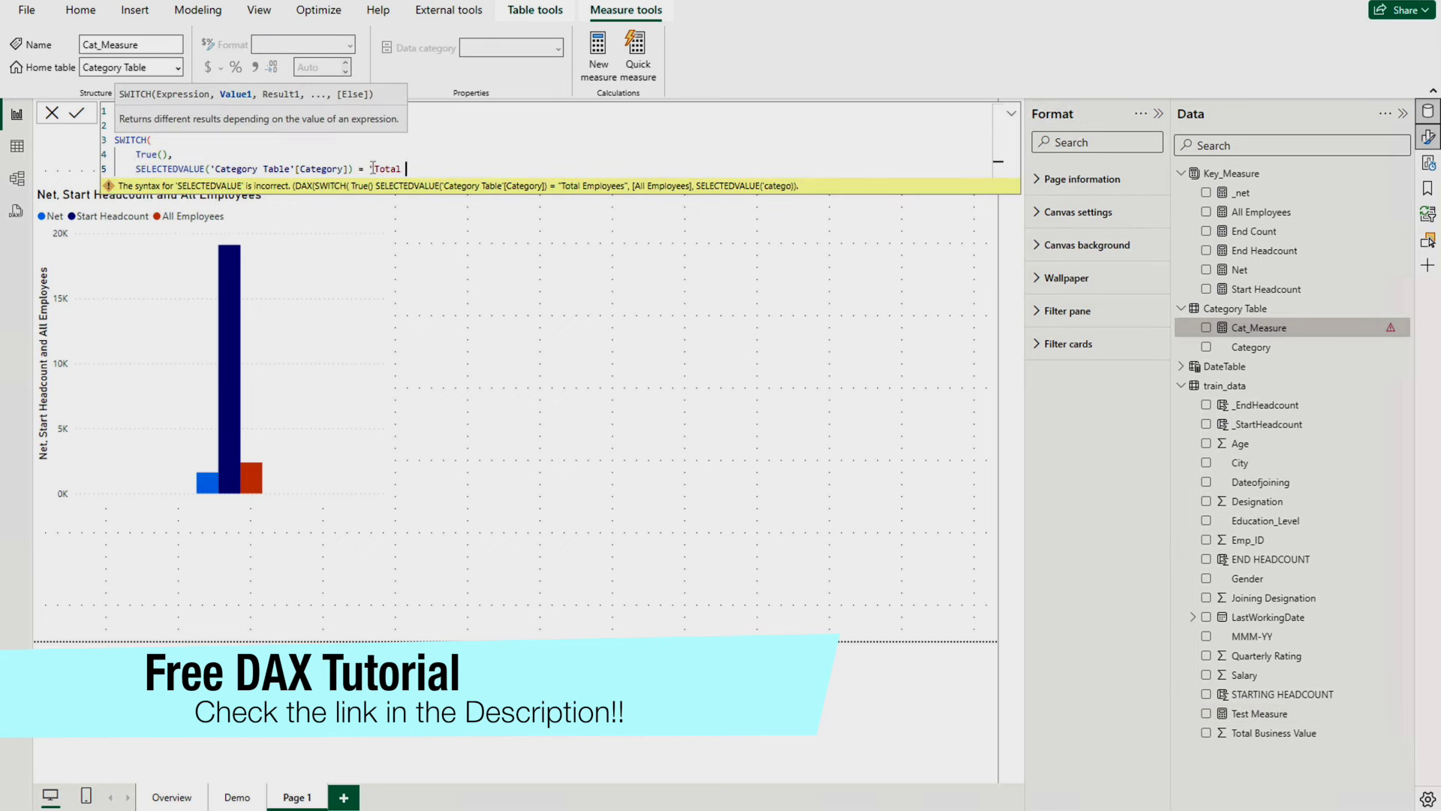
{"action": "type", "text": "Employees\", [All Employees],"}
- Add two more SELECTEDVALUE conditions, one for "Net" returning [Net] and one for "End HeadCounts"
{"action": "key", "text": "ctrl+v"}
{"action": "type", "text": "Net\", [Net],"}
{"action": "type", "text": "End HeadCounts"}
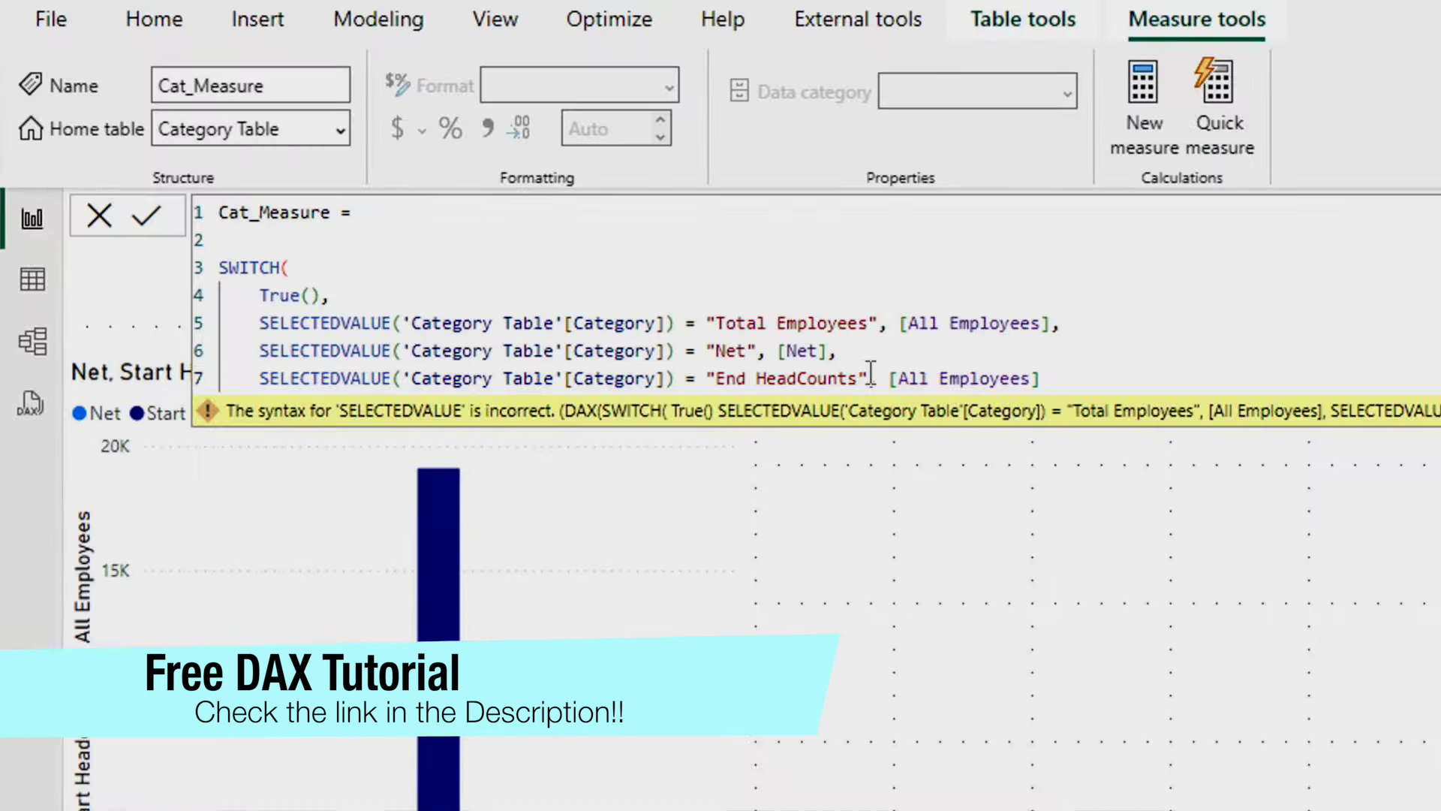
- Correct the category text in the third condition to "End Headcounts" with a lowercase c
{"action": "key", "text": "Left"}
{"action": "key", "text": "Left"}
{"action": "key", "text": "Left"}
{"action": "key", "text": "Left"}
{"action": "key", "text": "Left"}
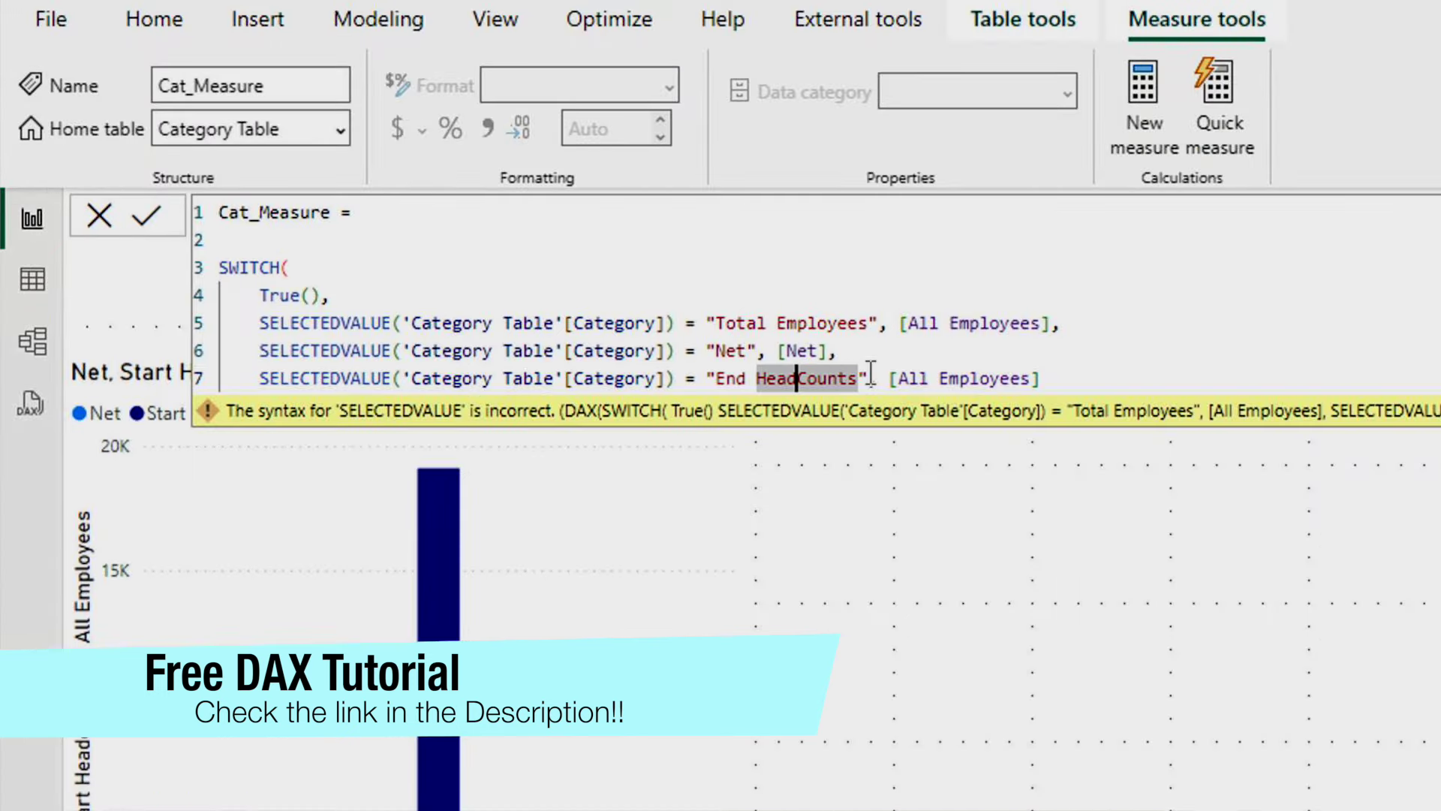
{"action": "key", "text": "BackSpace"}
{"action": "type", "text": "c"}
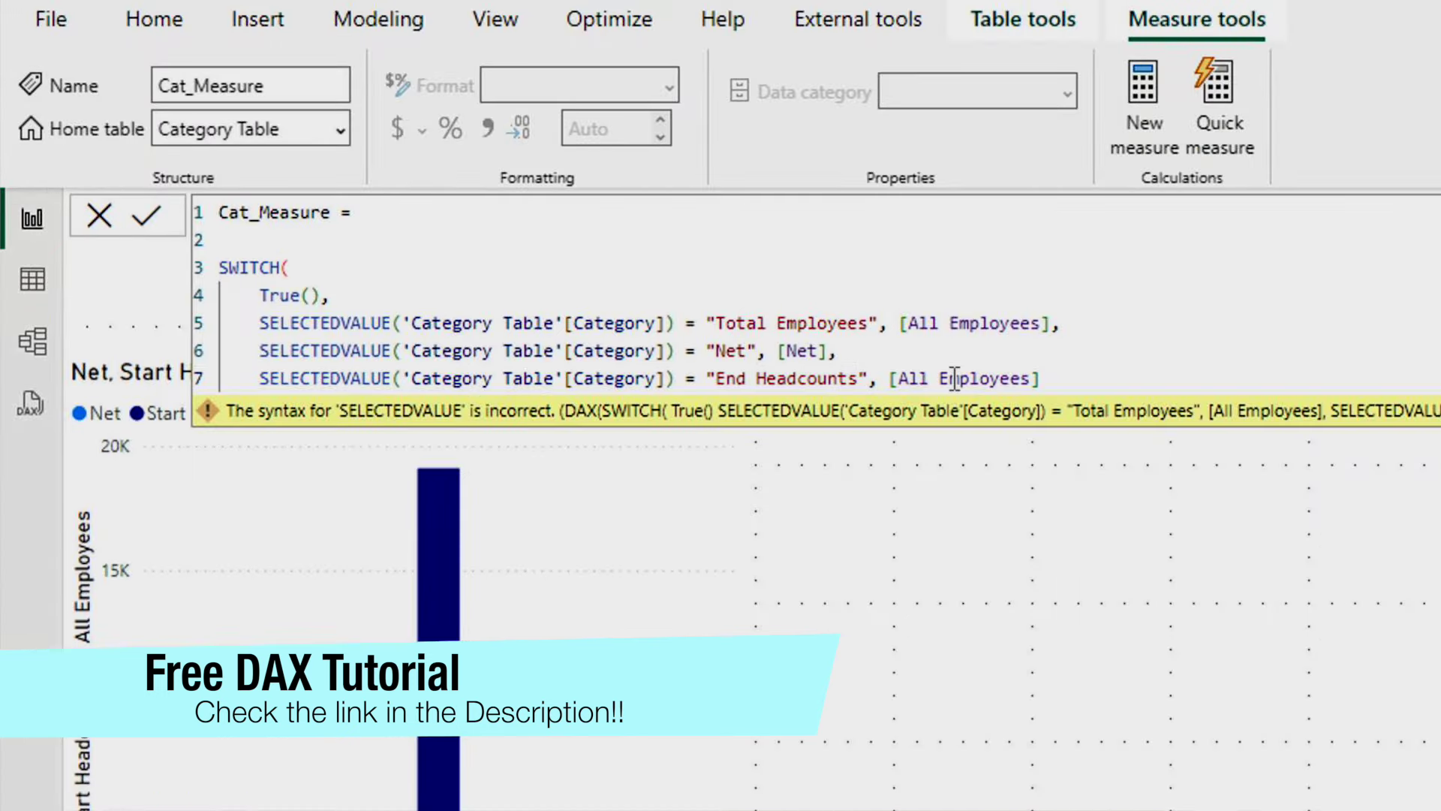
- Replace the result of the "End Headcounts" condition with the [End Headcount] measure
{"action": "left_click", "coordinate": [891, 378]}
{"action": "left_click_drag", "start_coordinate": [892, 377], "coordinate": [1032, 373]}
{"action": "key", "text": "BackSpace"}
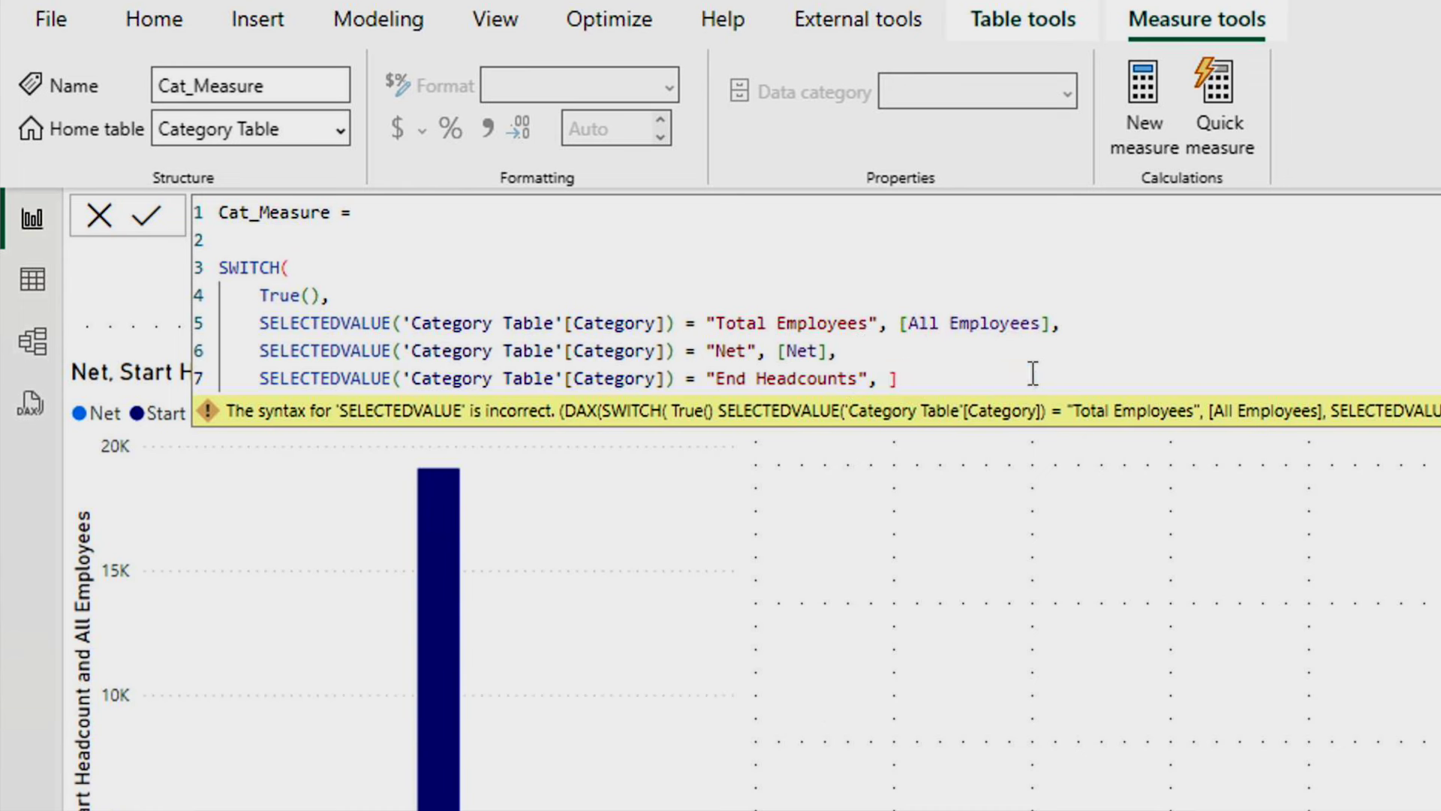
{"action": "type", "text": "[e"}
{"action": "key", "text": "Down"}
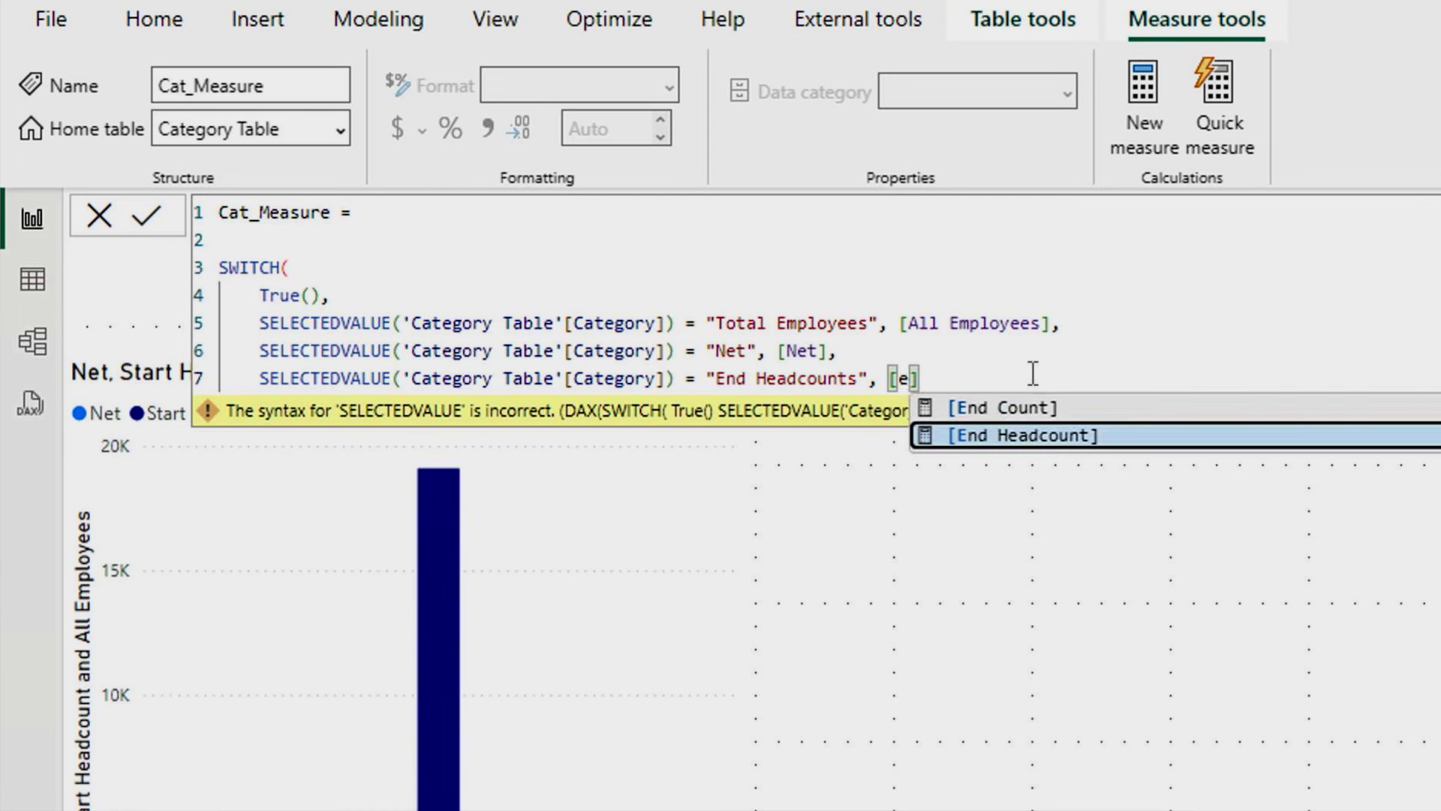
{"action": "key", "text": "Tab"}
- Close the SWITCH function's parenthesis on its own line, commit Cat_Measure and leave the formula editor
{"action": "key", "text": "Return"}
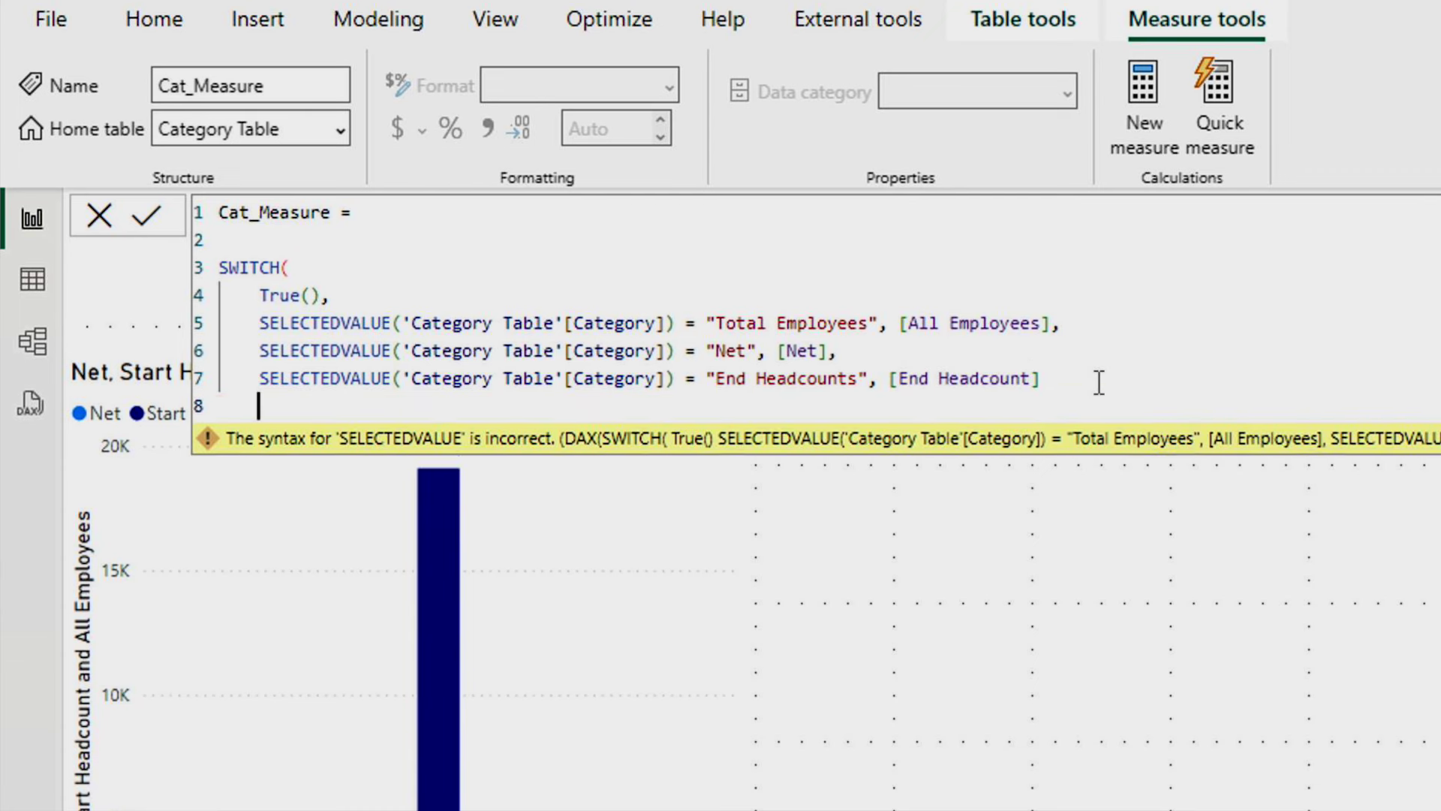
{"action": "key", "text": "Return"}
{"action": "type", "text": ")"}
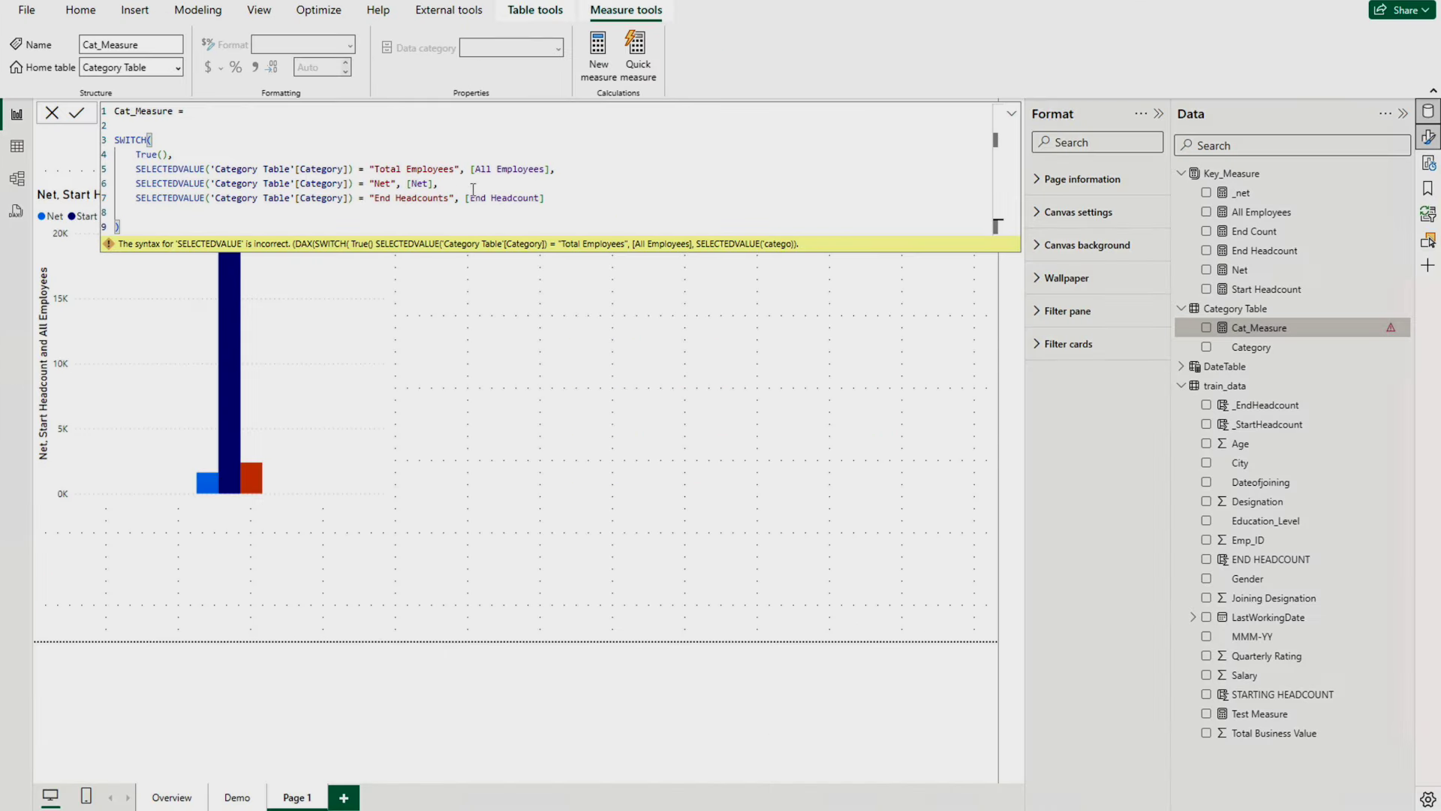
{"action": "left_click", "coordinate": [77, 114]}
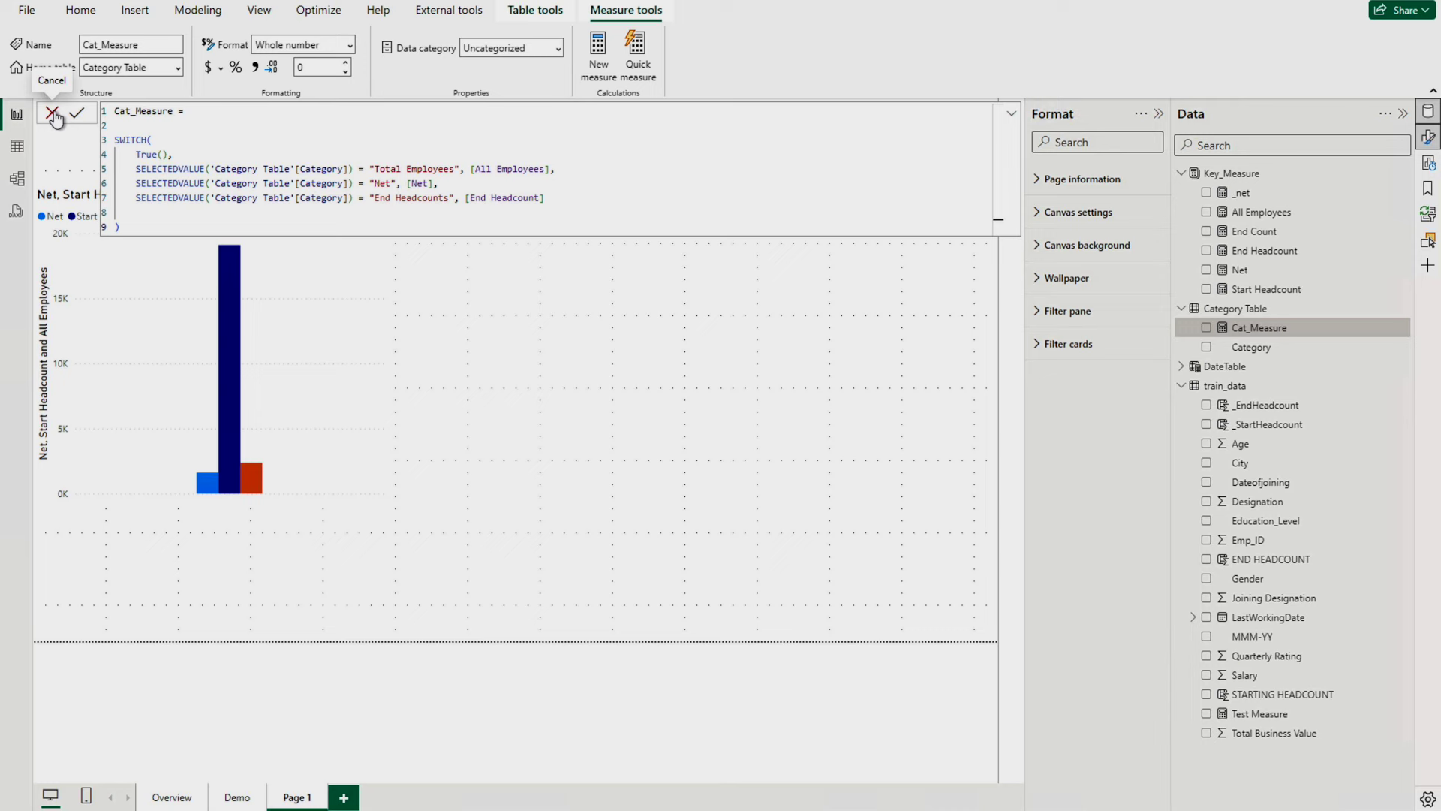
{"action": "left_click", "coordinate": [52, 113]}
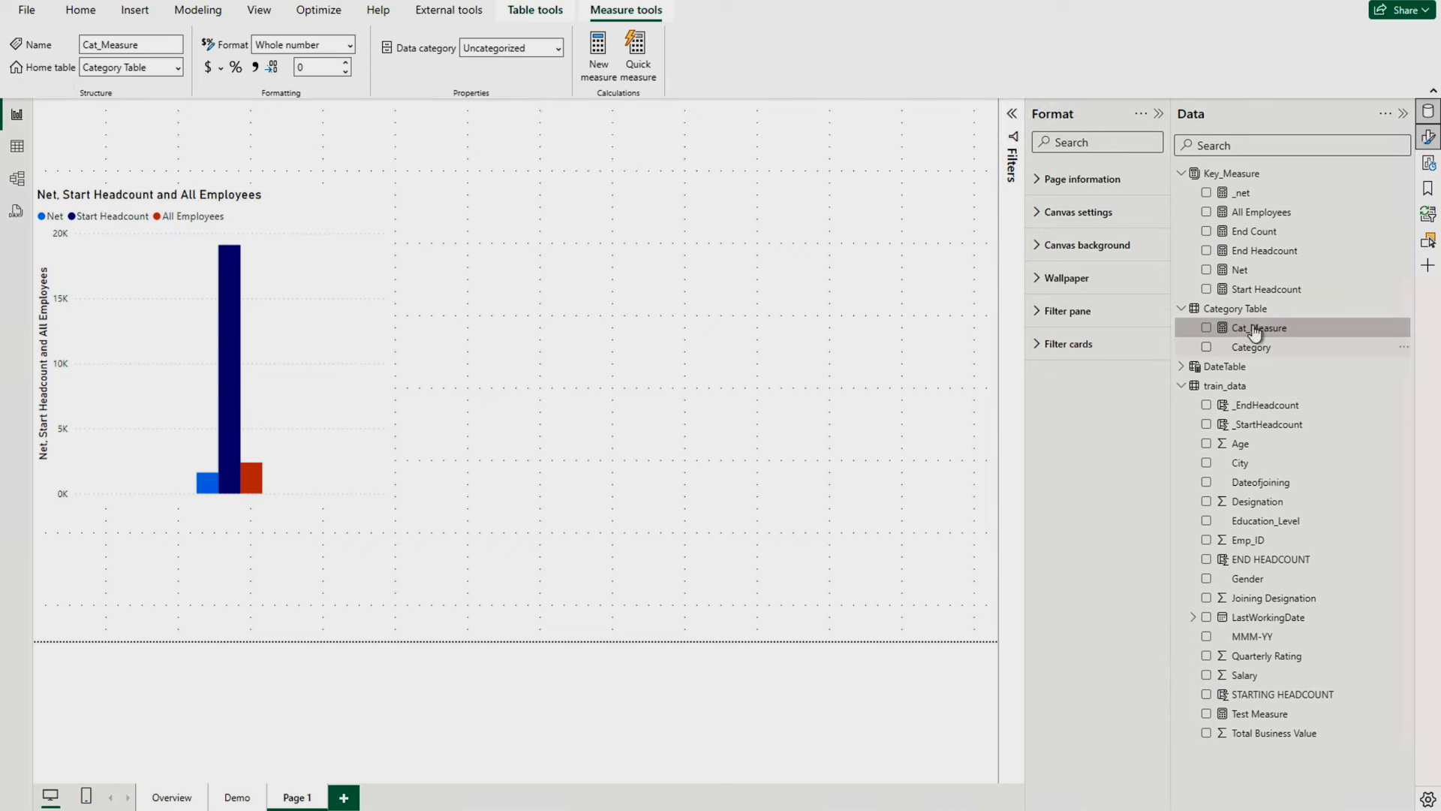
- Build a clustered column chart of Cat_Measure by Category beside the existing chart, and make it wider and taller
{"action": "left_click_drag", "start_coordinate": [1255, 333], "coordinate": [767, 441]}
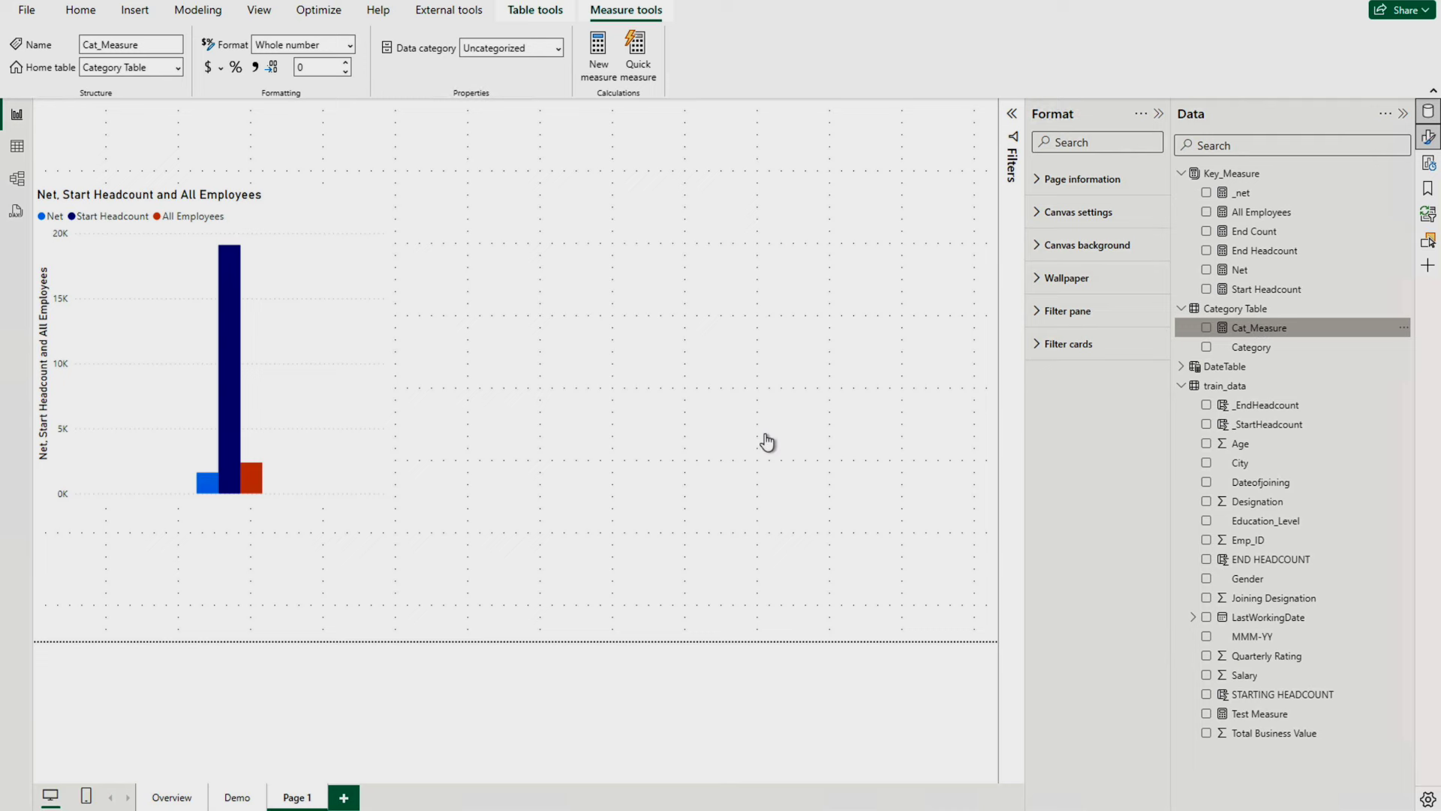
{"action": "left_click_drag", "start_coordinate": [1246, 353], "coordinate": [759, 263]}
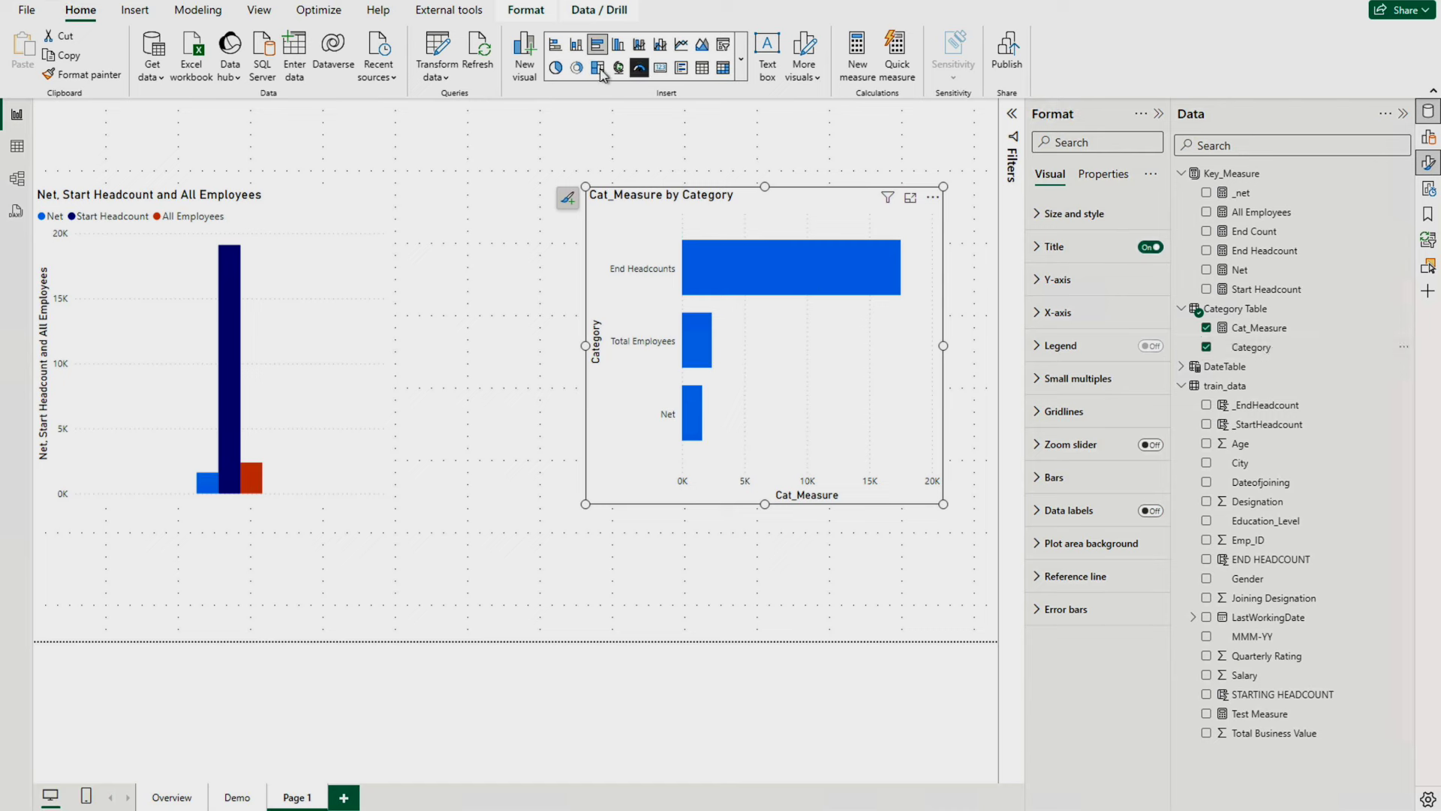
{"action": "left_click", "coordinate": [619, 48]}
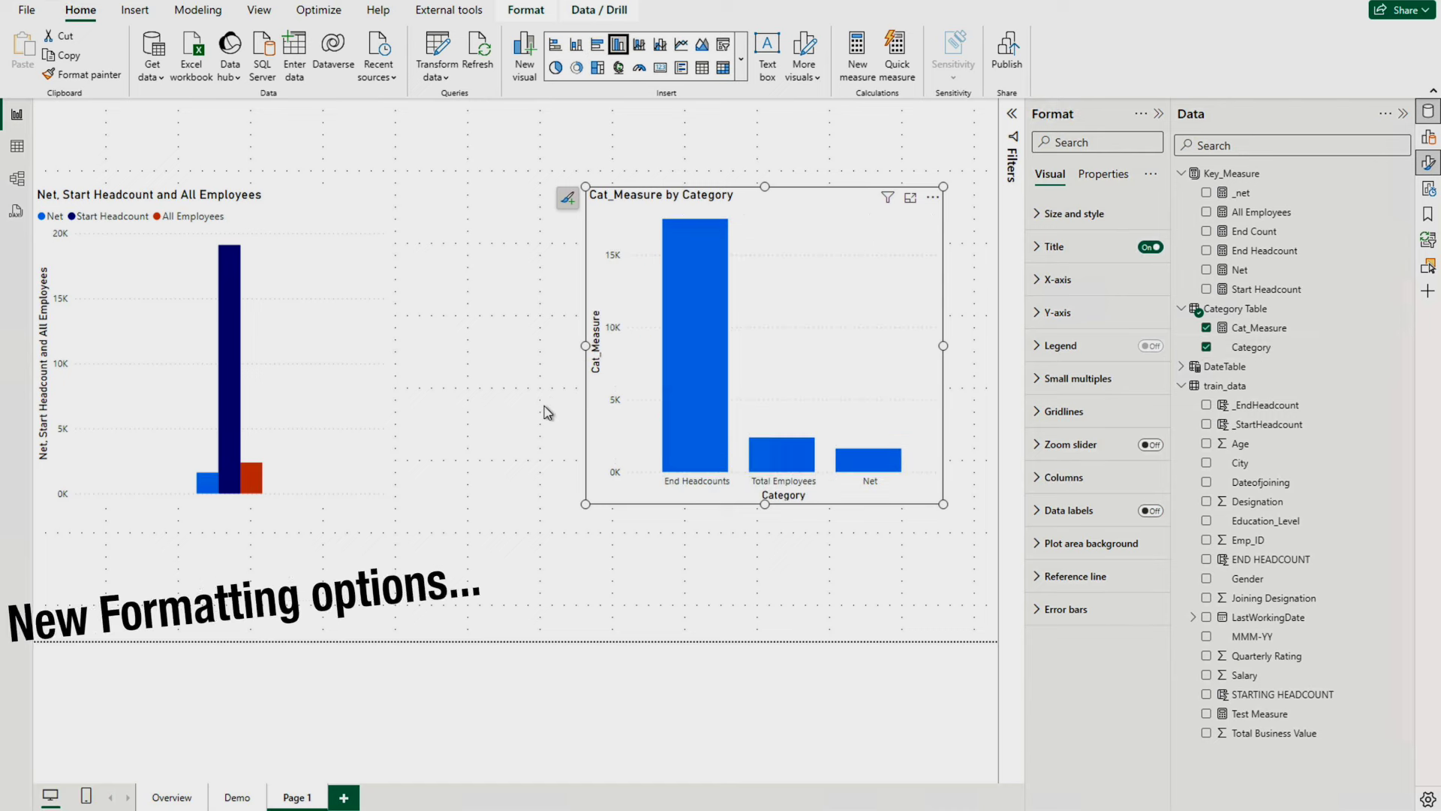
{"action": "left_click_drag", "start_coordinate": [586, 343], "coordinate": [450, 343]}
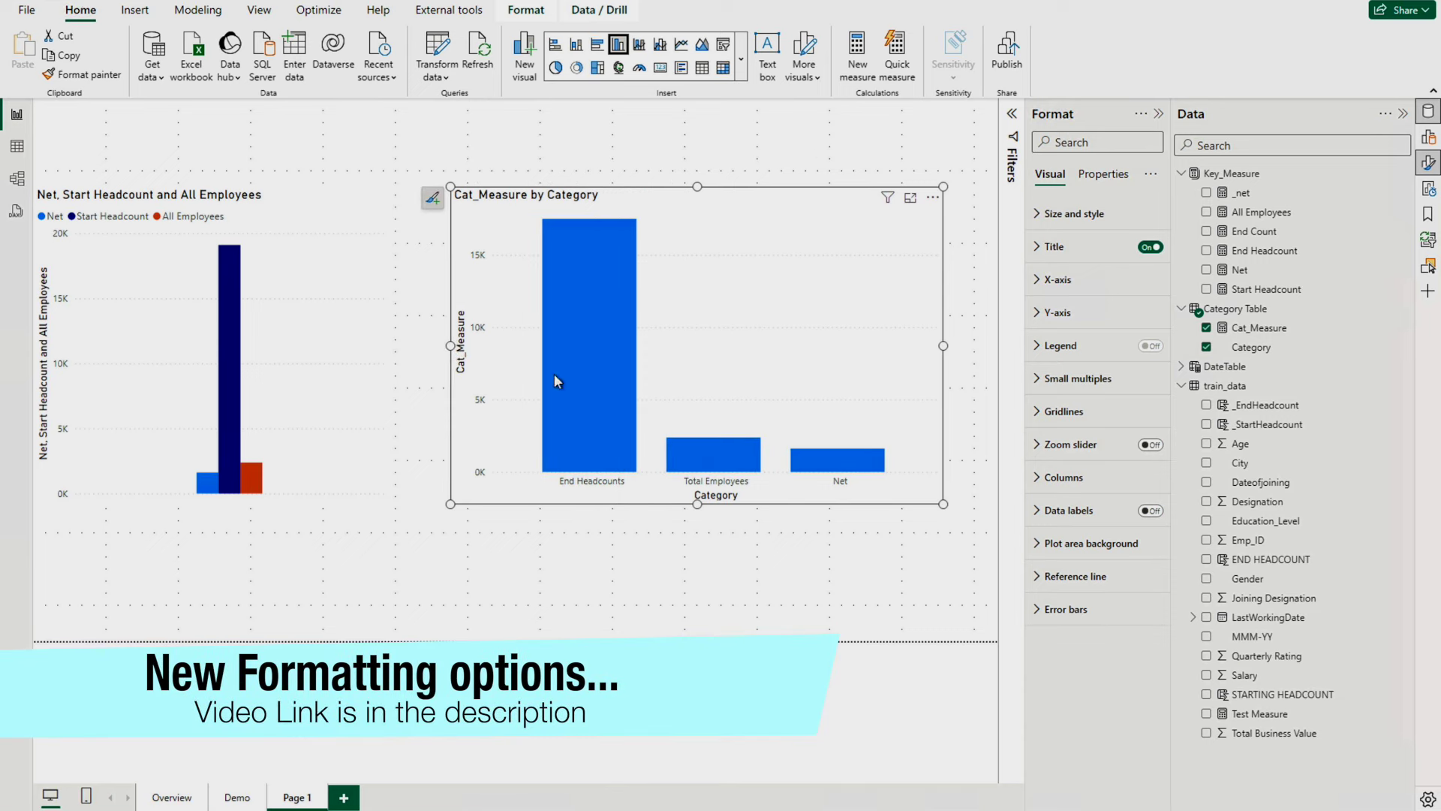
{"action": "left_click_drag", "start_coordinate": [695, 504], "coordinate": [697, 562]}
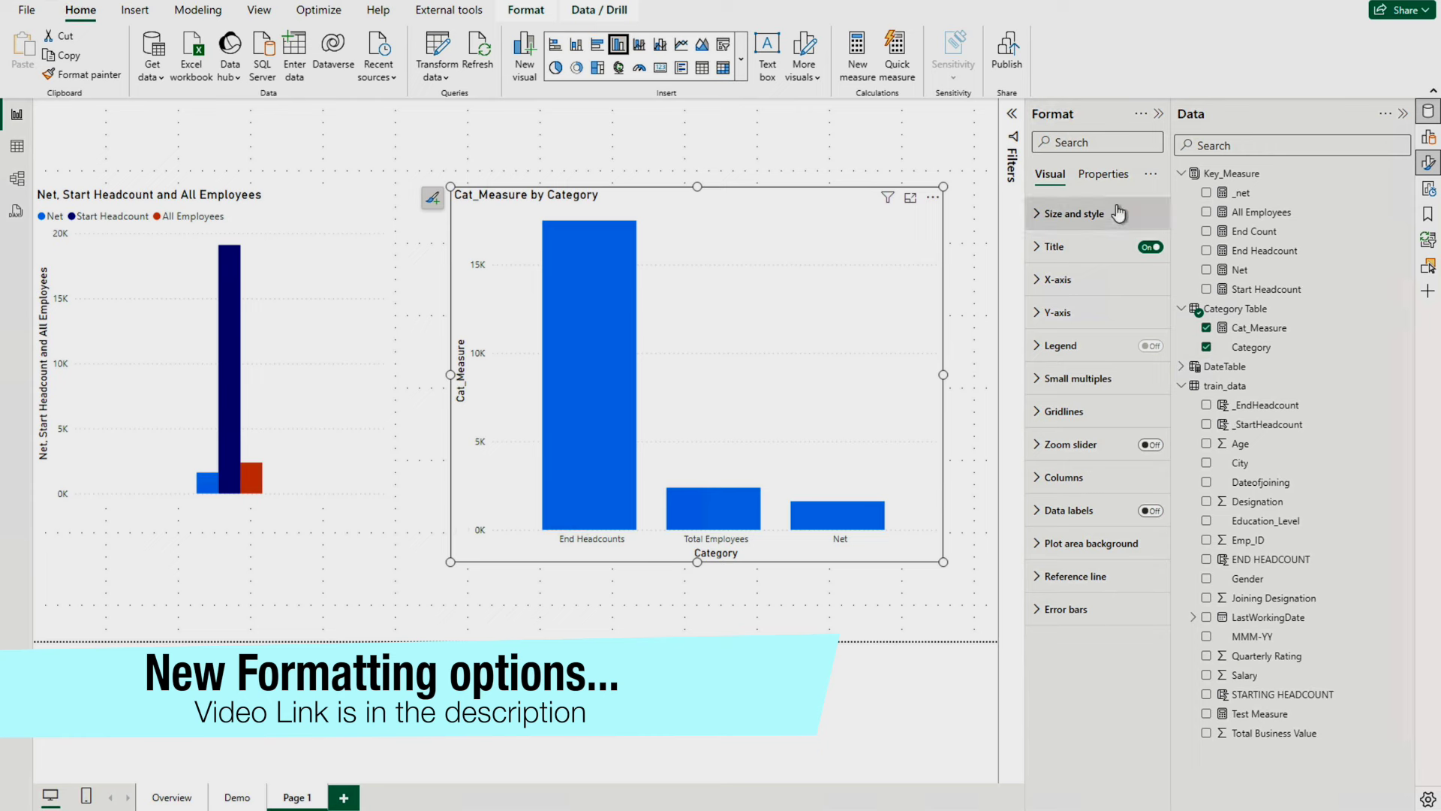
- Display the new chart's field assignments and its formatting options side by side
{"action": "left_click", "coordinate": [1429, 137]}
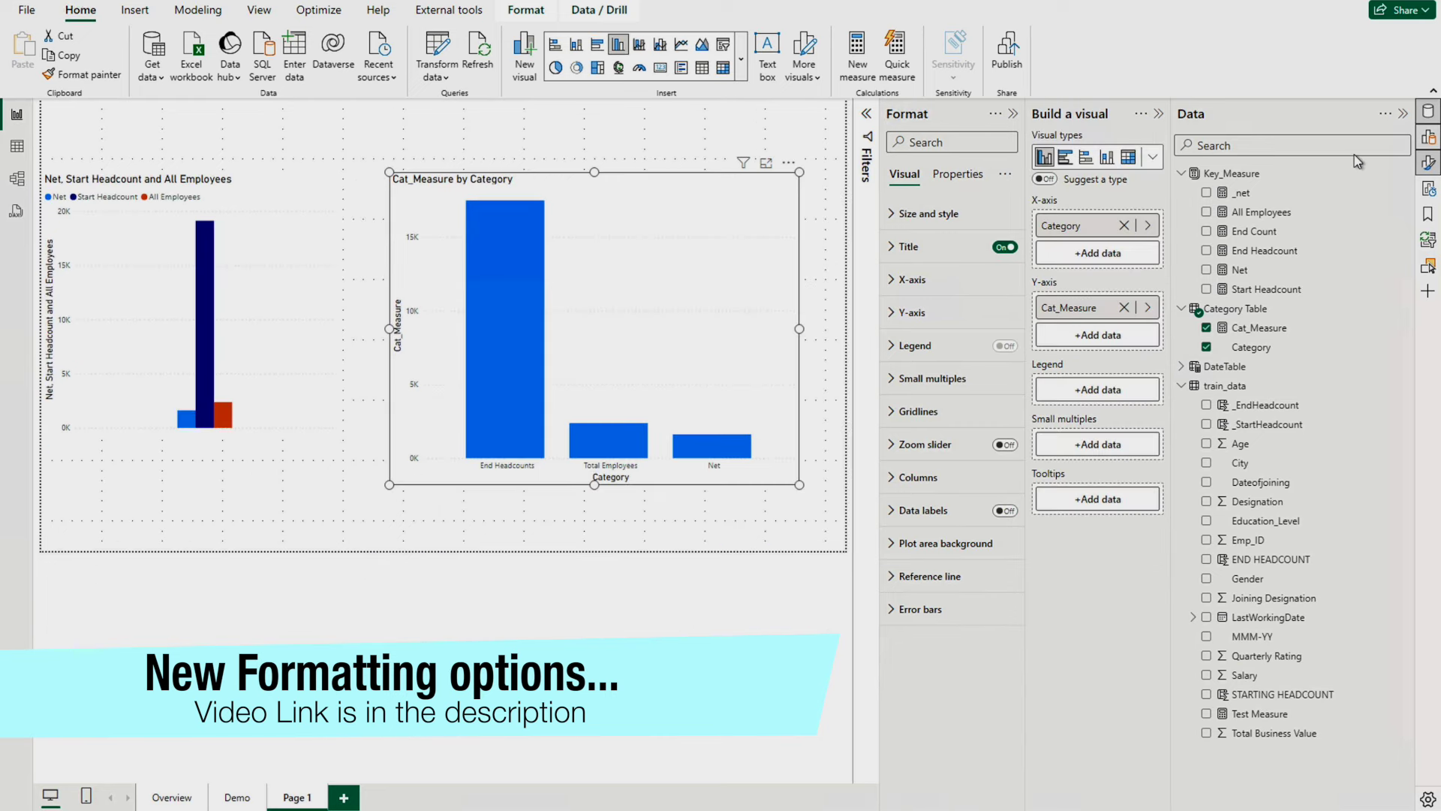
{"action": "left_click", "coordinate": [1429, 162]}
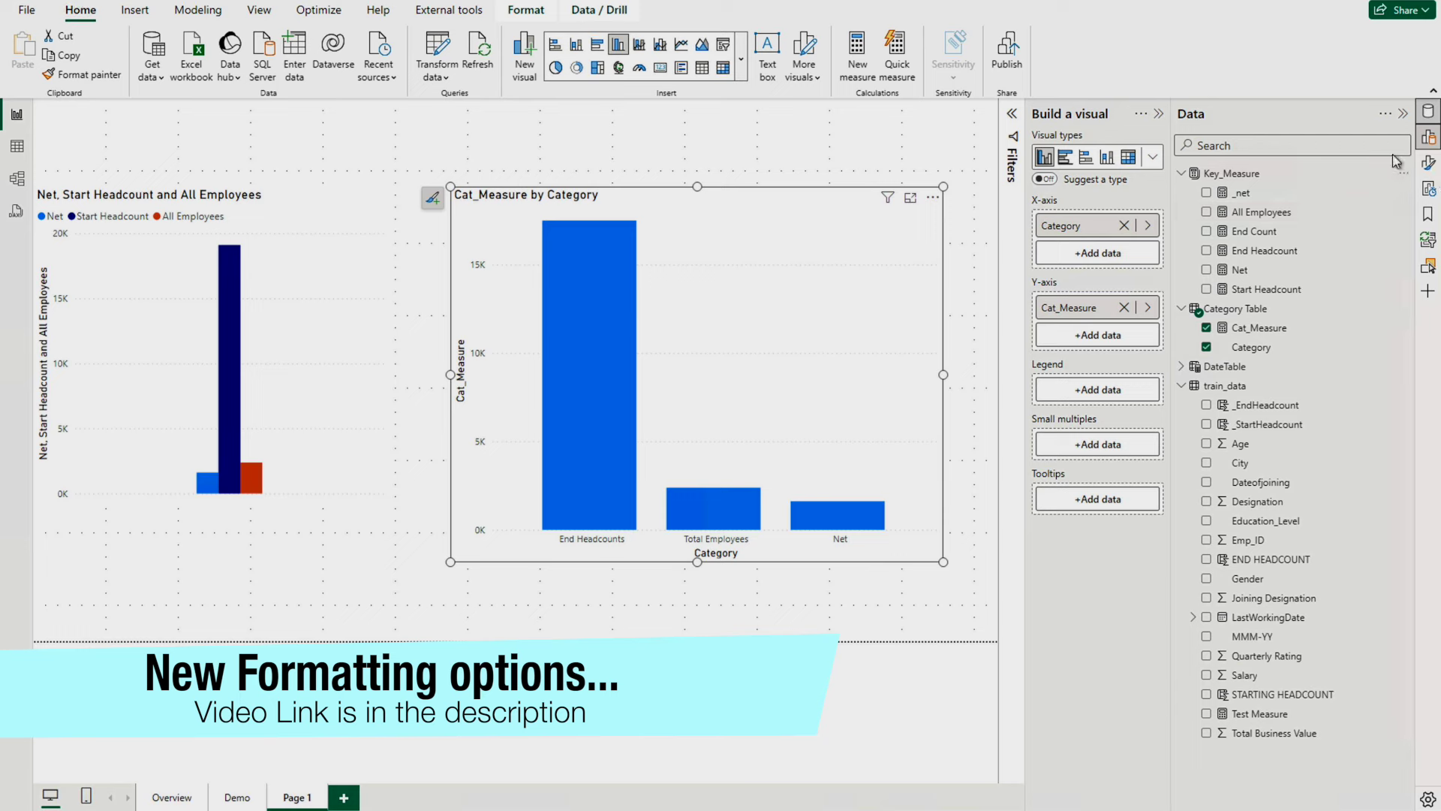
{"action": "left_click", "coordinate": [1429, 163]}
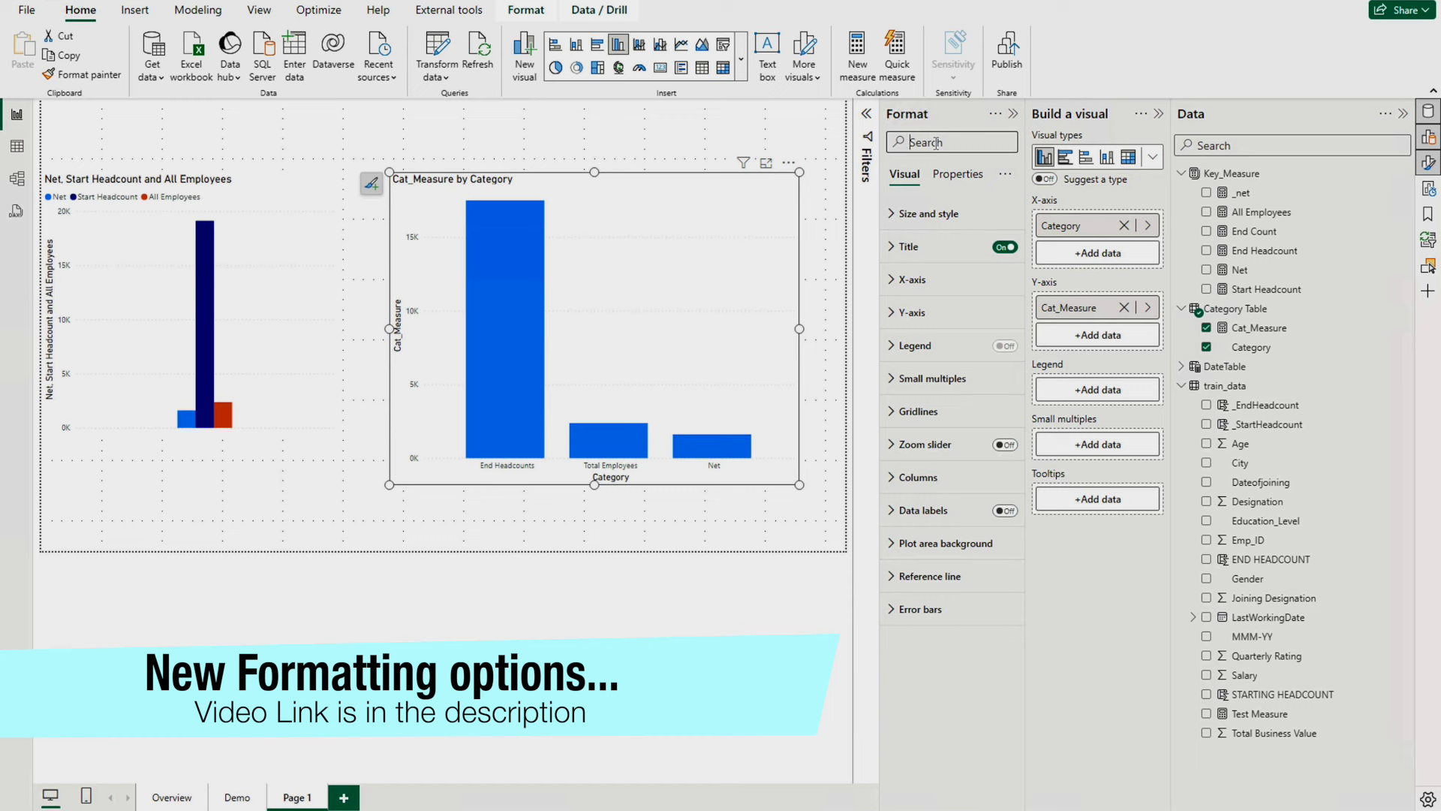
- Give the Cat_Measure chart's columns a 5 px wide border, trying light yellow first and settling on a very dark purple
{"action": "left_click", "coordinate": [896, 477]}
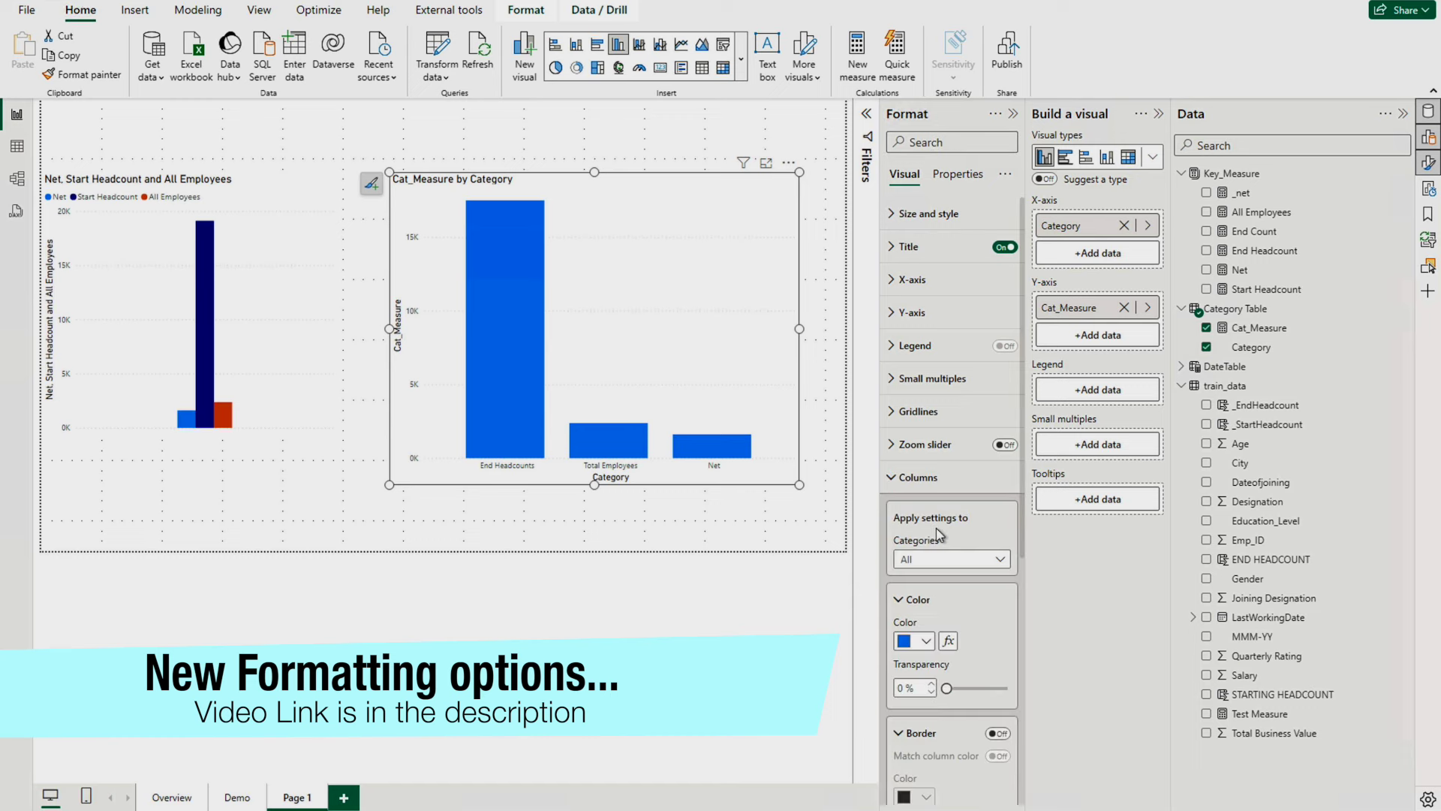
{"action": "scroll", "coordinate": [937, 534], "scroll_direction": "down", "scroll_amount": 5}
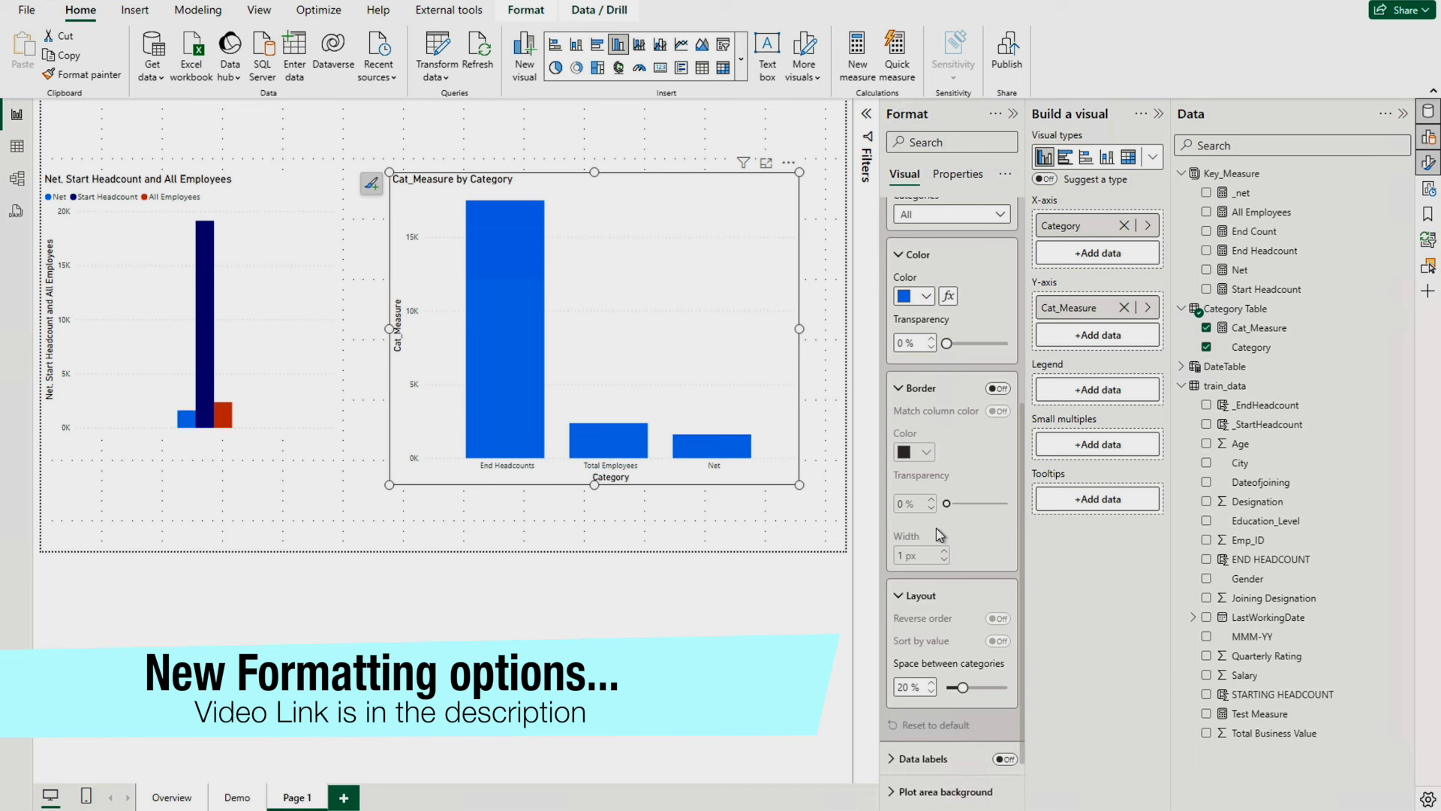
{"action": "left_click", "coordinate": [999, 390]}
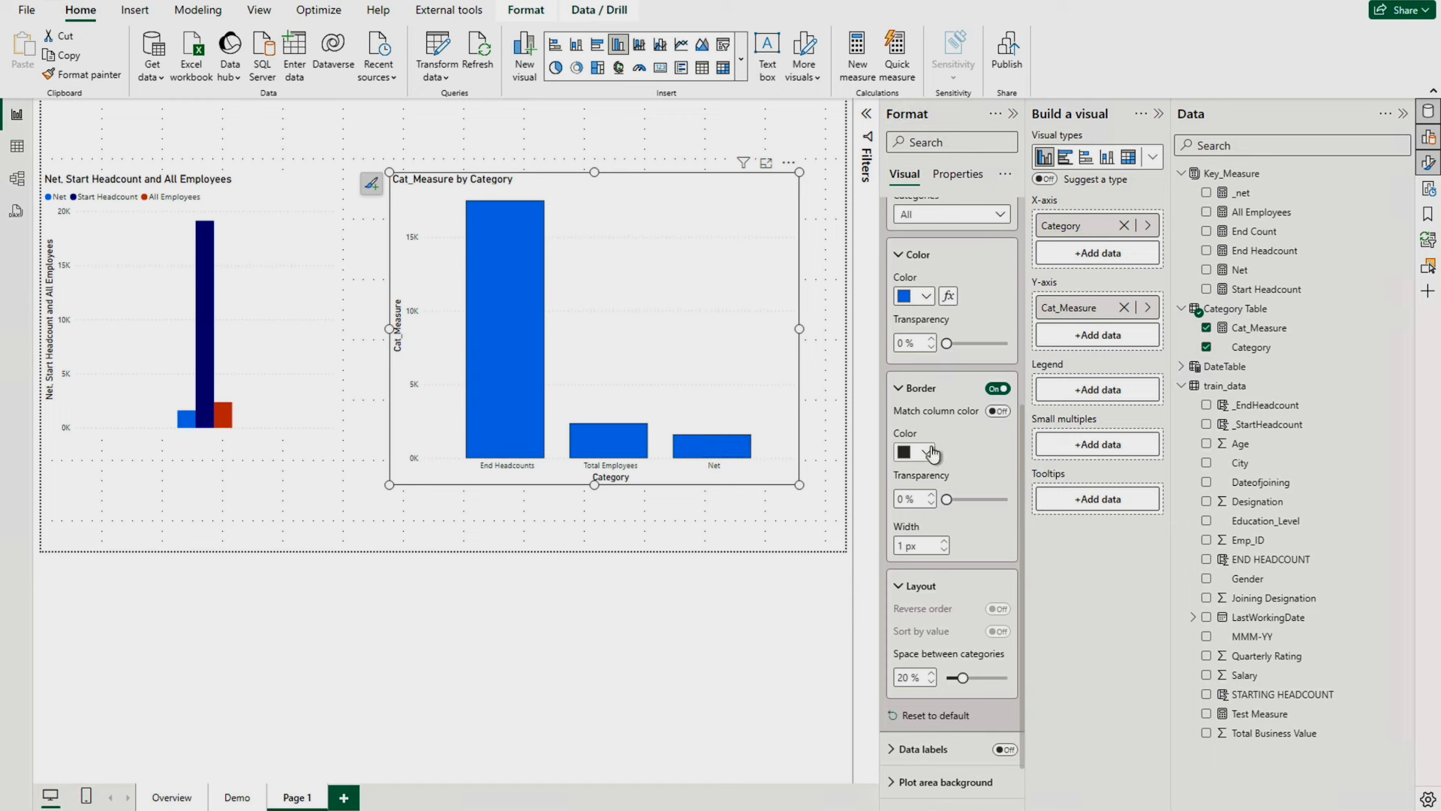
{"action": "left_click", "coordinate": [929, 452]}
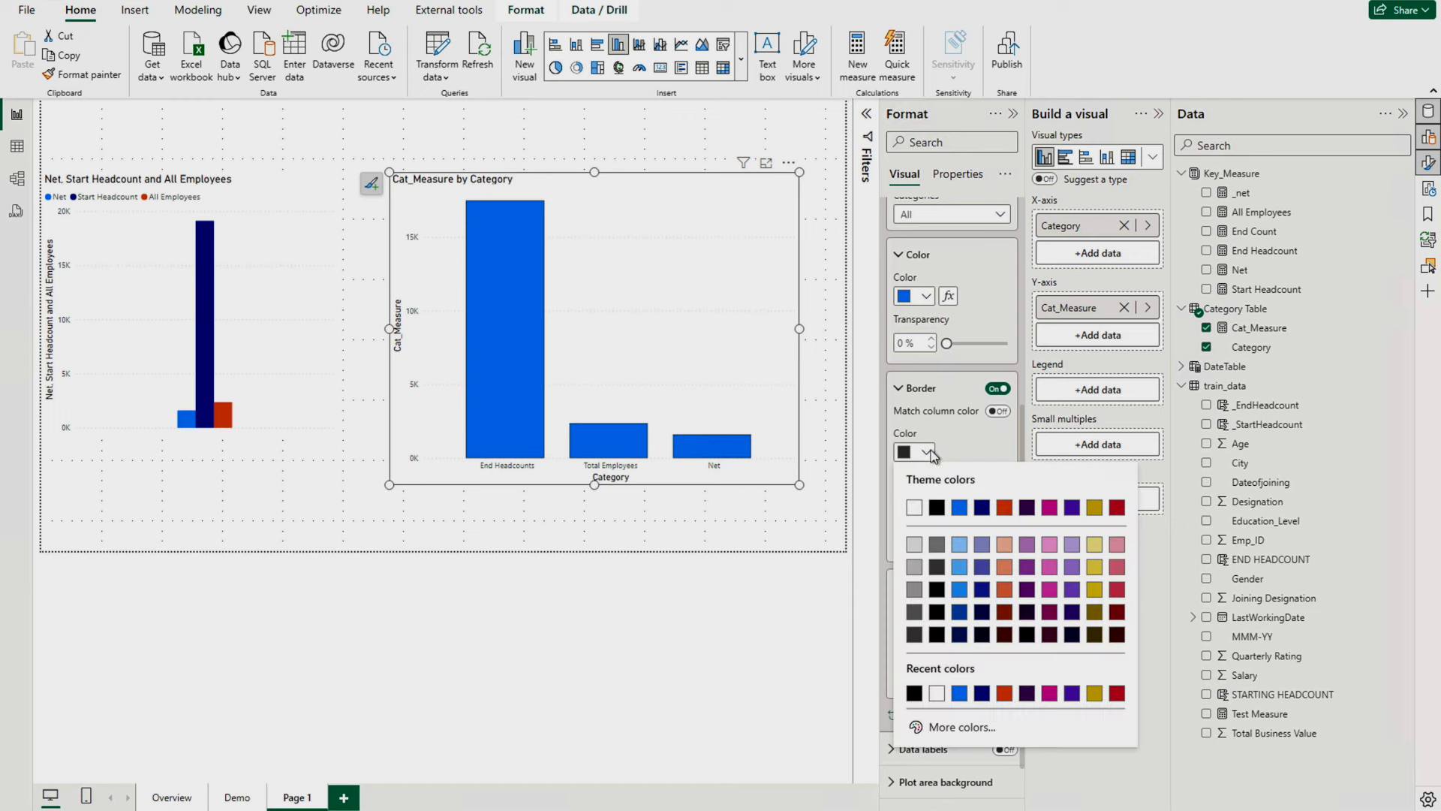
{"action": "left_click", "coordinate": [1097, 545]}
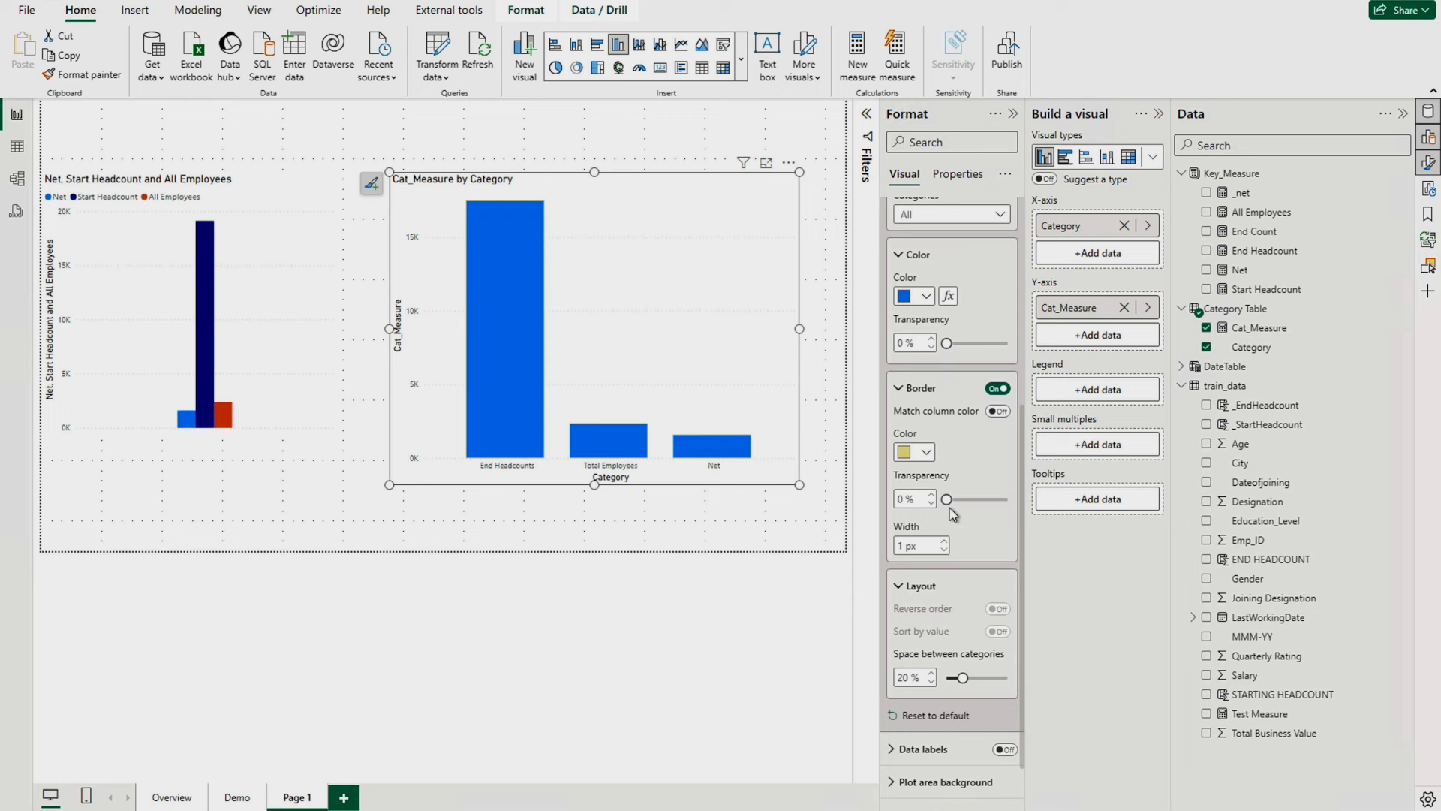
{"action": "double_click", "coordinate": [900, 546]}
{"action": "type", "text": "5"}
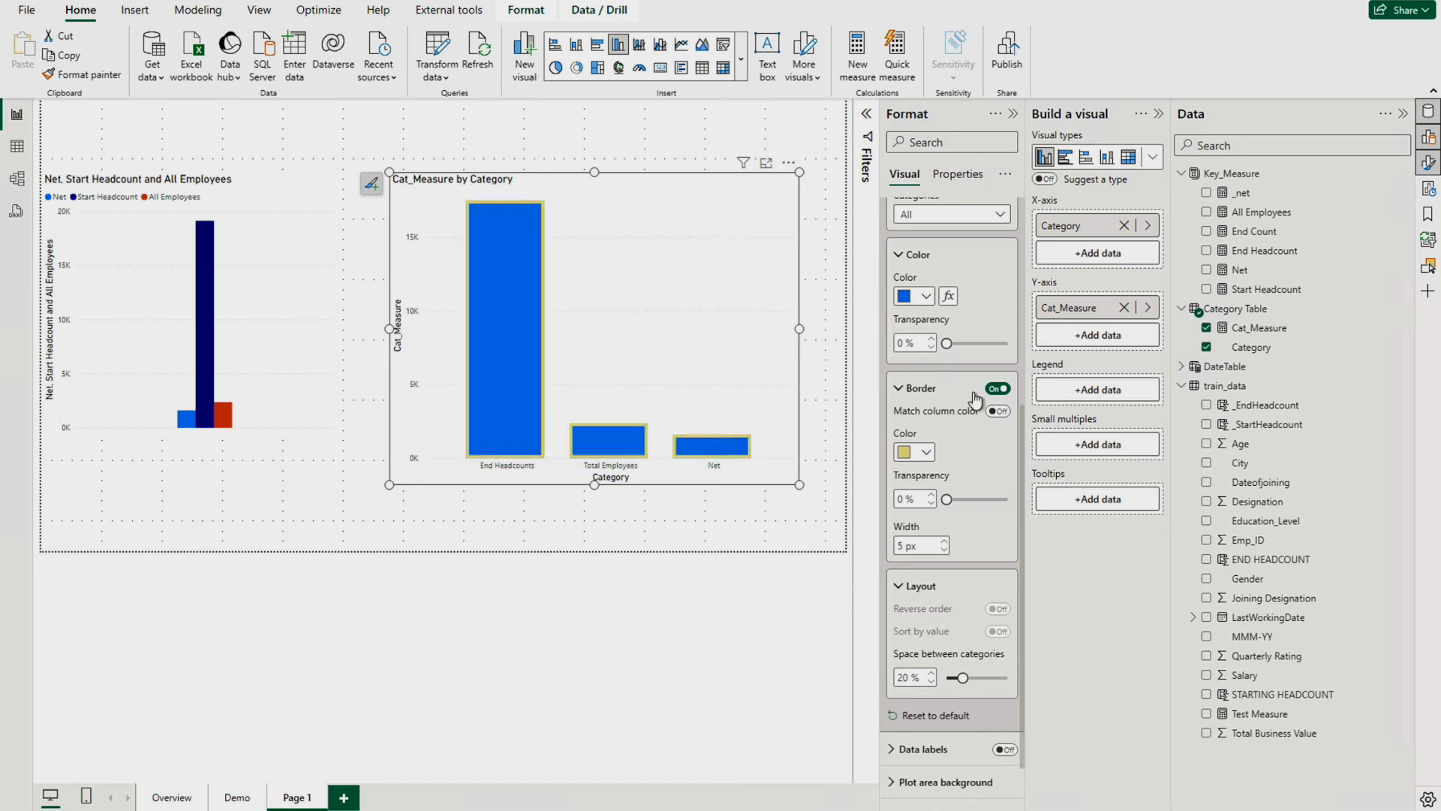
{"action": "left_click", "coordinate": [925, 451]}
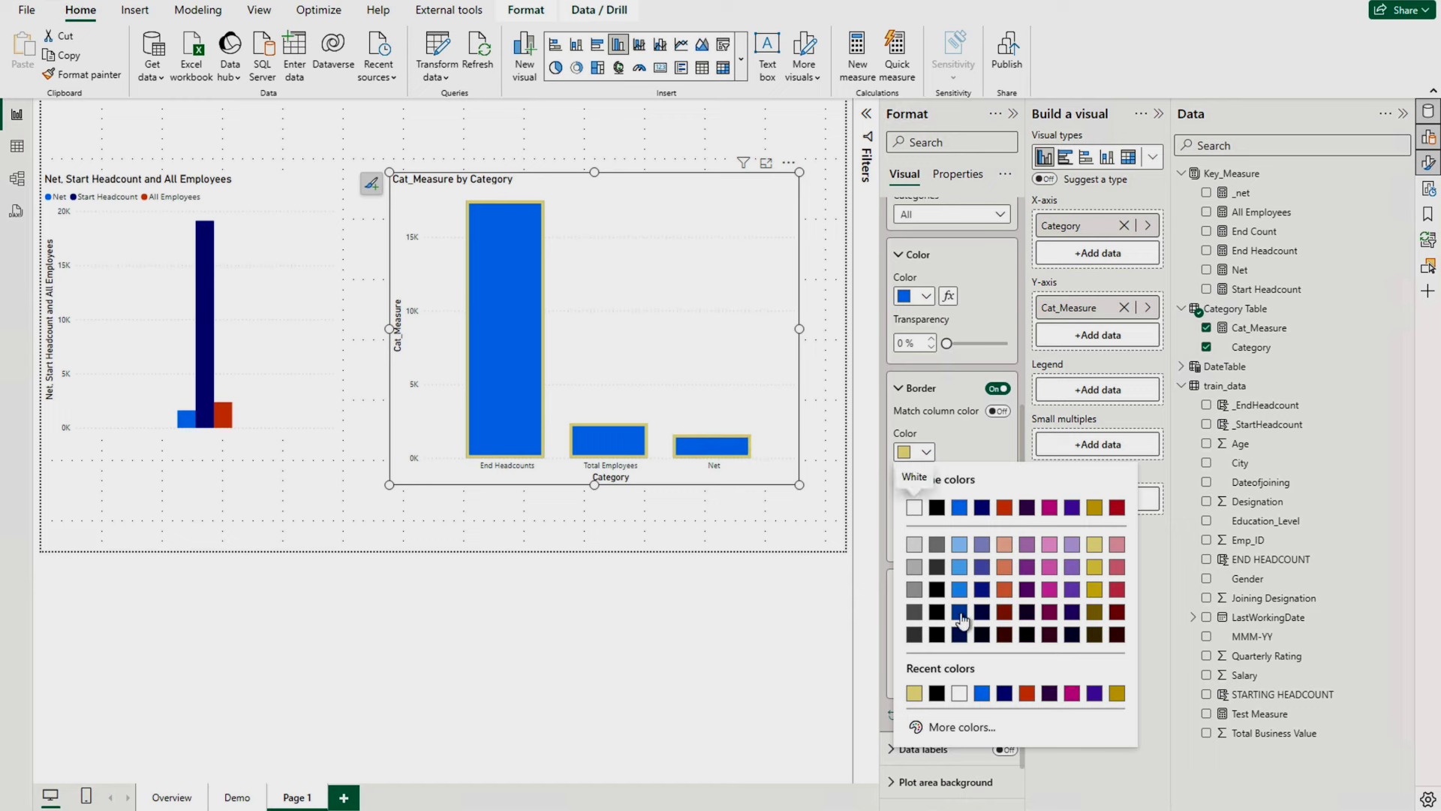
{"action": "left_click", "coordinate": [1026, 617]}
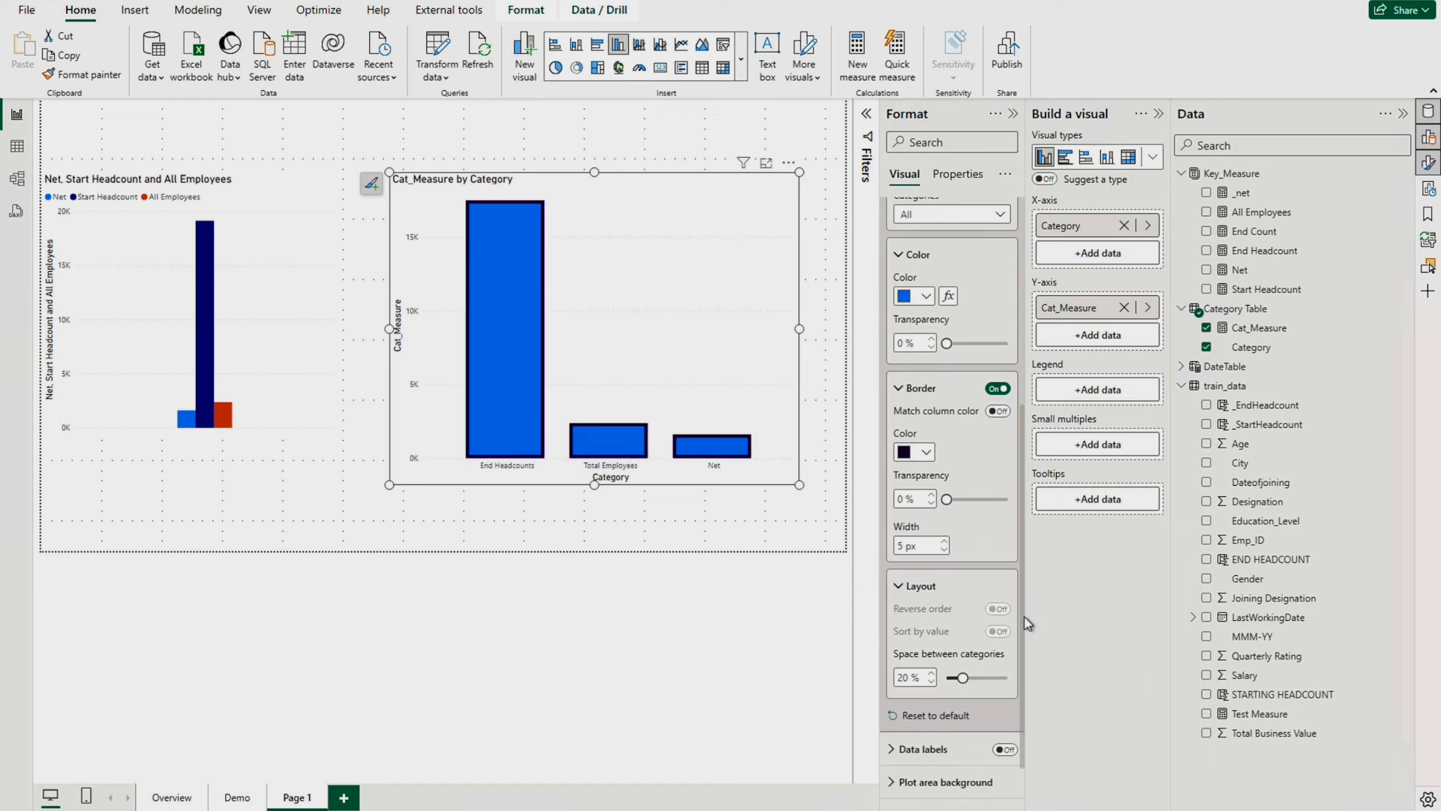
- Find the column spacing option by searching the format settings for "space", and reduce the space between categories to 13%
{"action": "scroll", "coordinate": [943, 546], "scroll_direction": "down", "scroll_amount": 1}
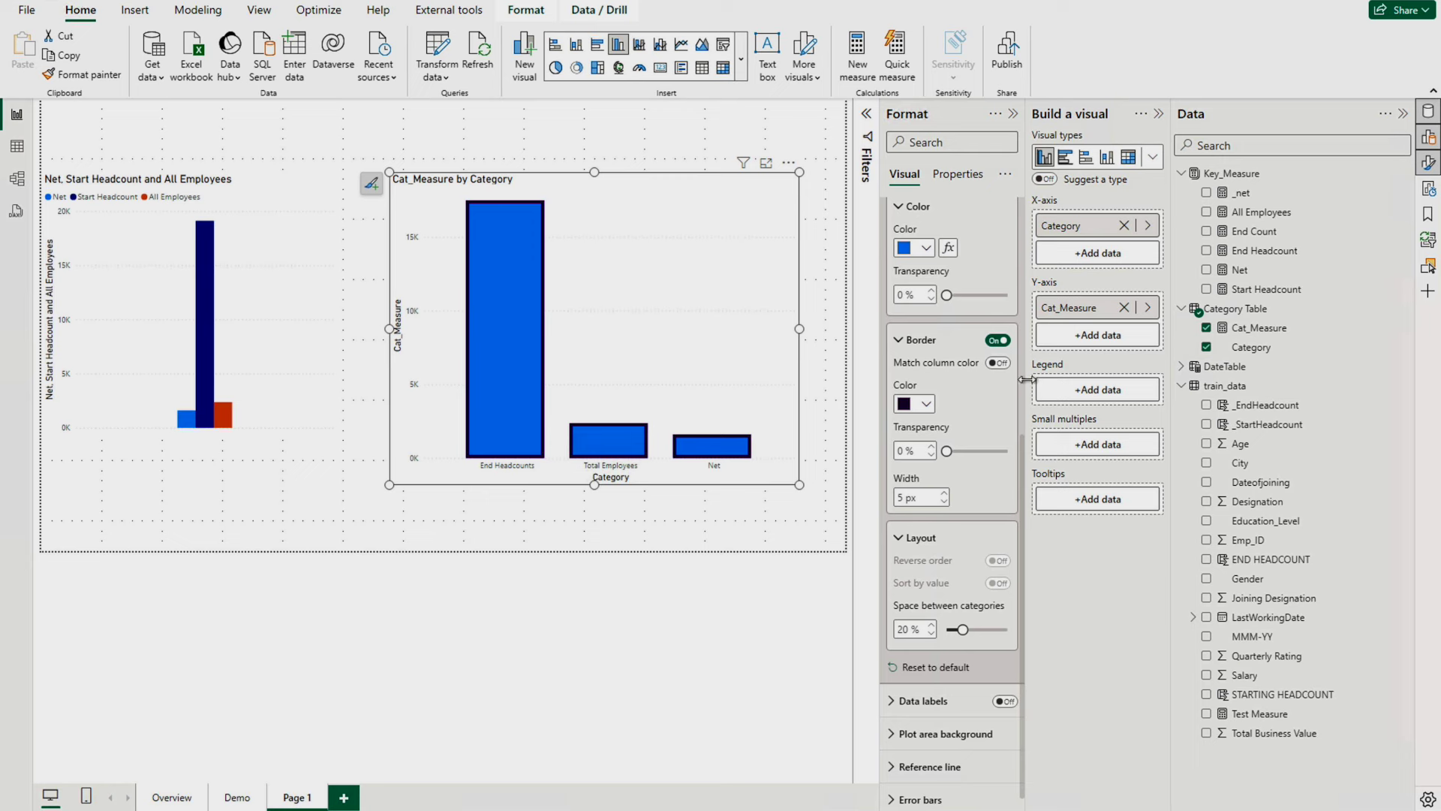
{"action": "left_click", "coordinate": [970, 141]}
{"action": "type", "text": "space"}
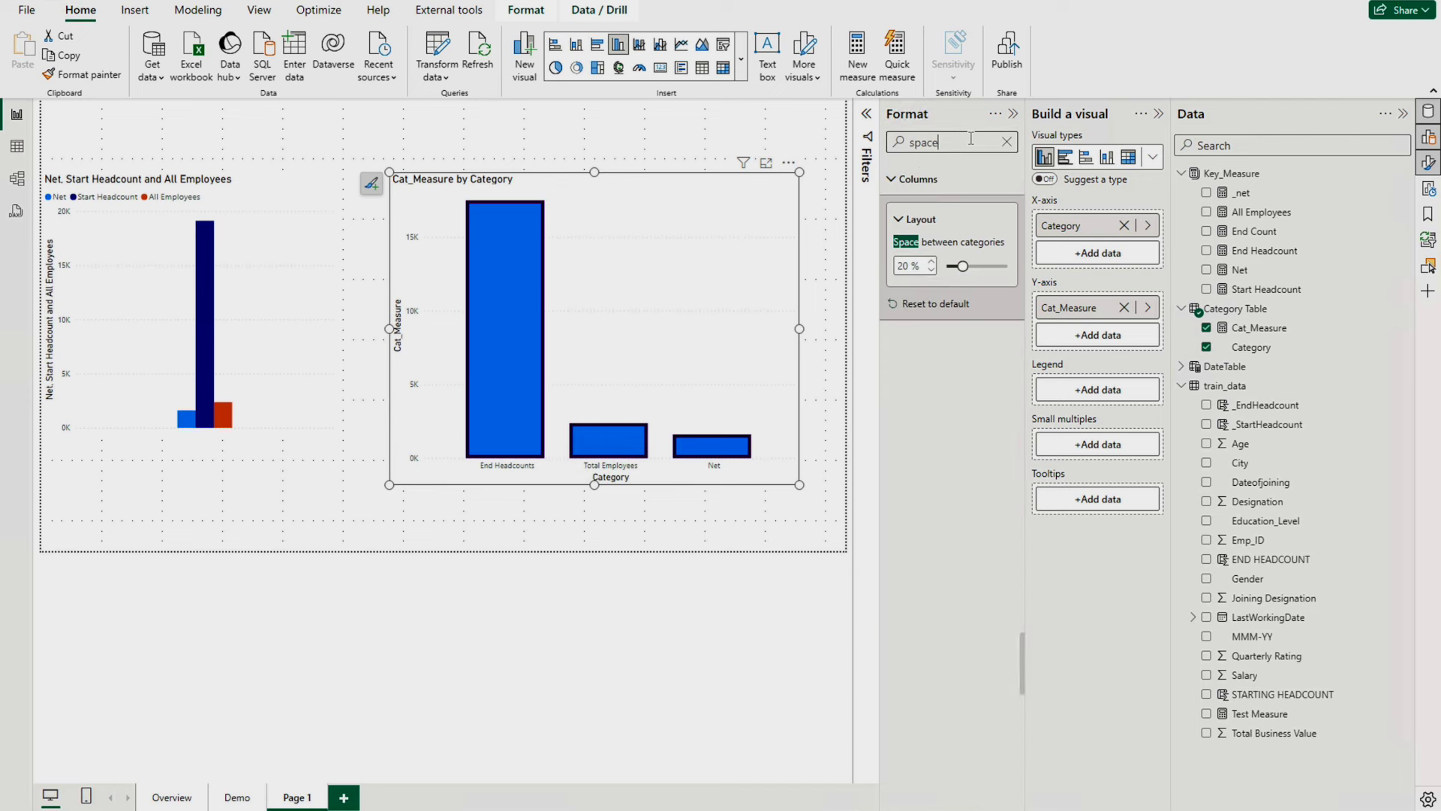
{"action": "mouse_move", "coordinate": [962, 266]}
{"action": "left_mouse_down"}
{"action": "mouse_move", "coordinate": [997, 268]}
{"action": "mouse_move", "coordinate": [957, 267]}
{"action": "left_mouse_up"}
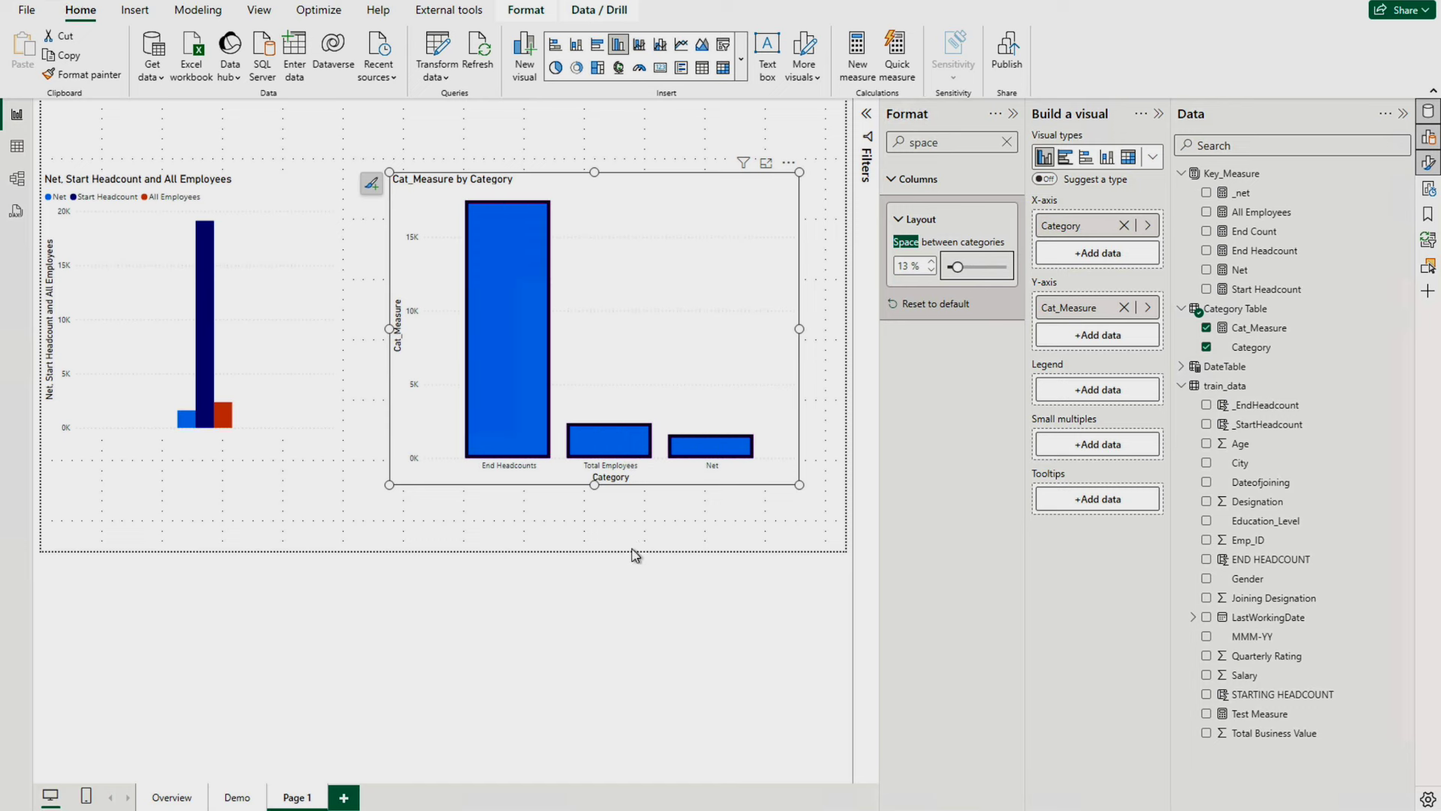